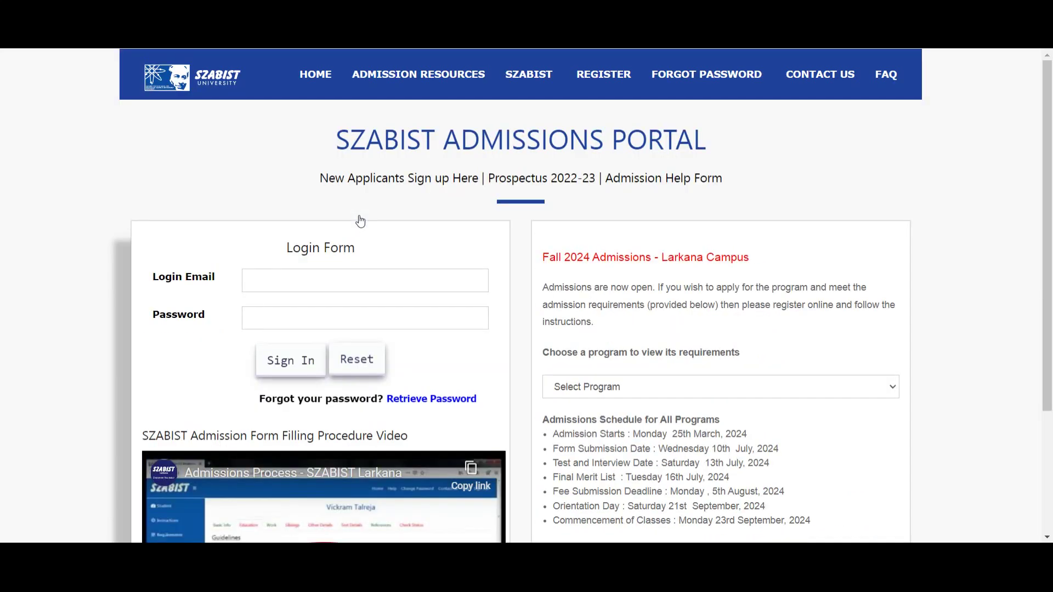
Open the new applicant registration form and review its country, city, birth date, contact, program, password and captcha fields
click(608, 78)
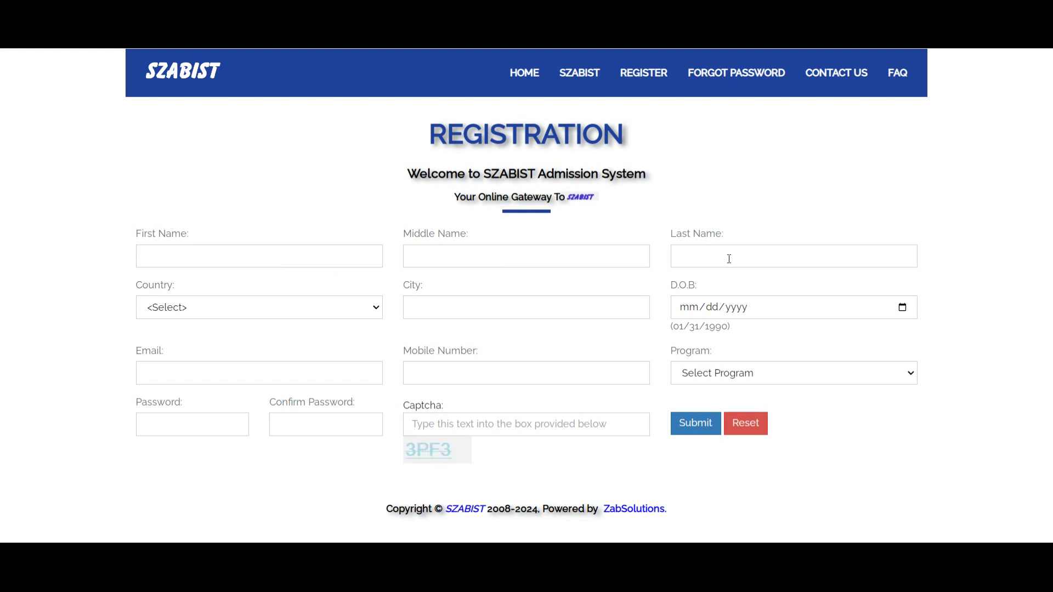
click(234, 308)
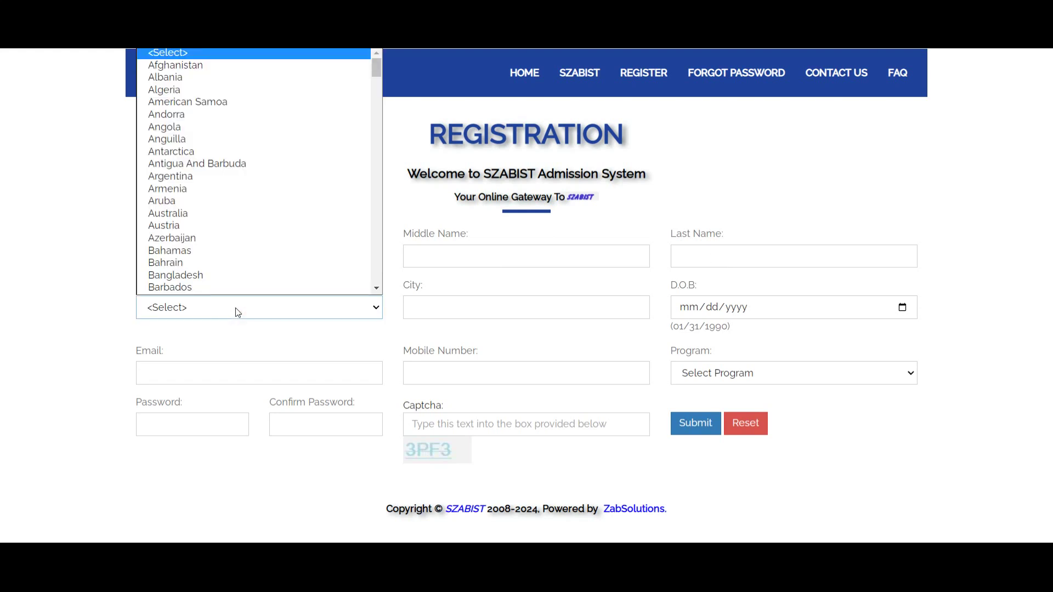
click(431, 310)
click(848, 311)
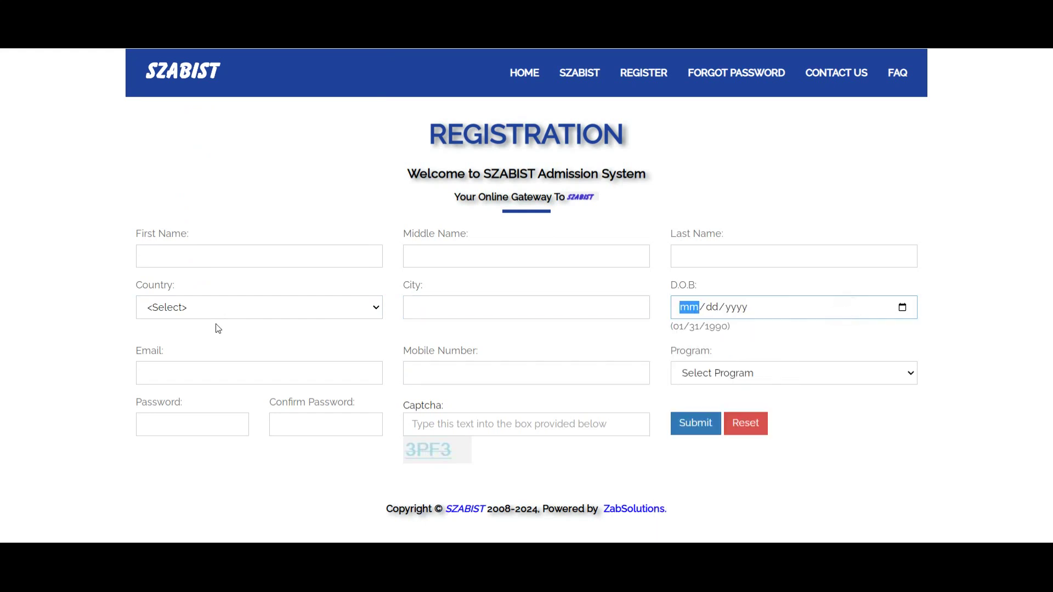
click(170, 375)
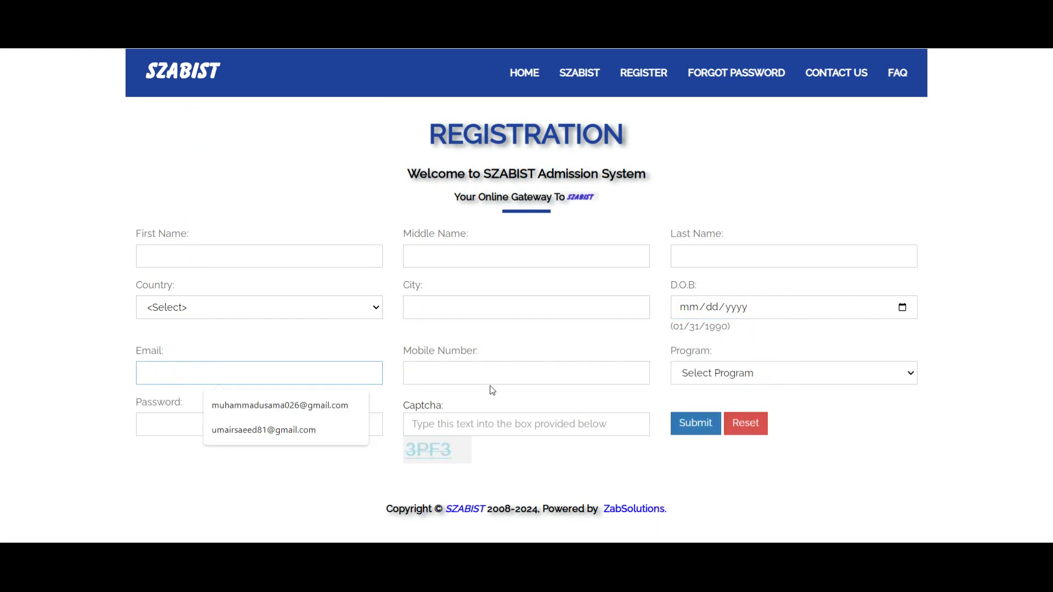
click(529, 387)
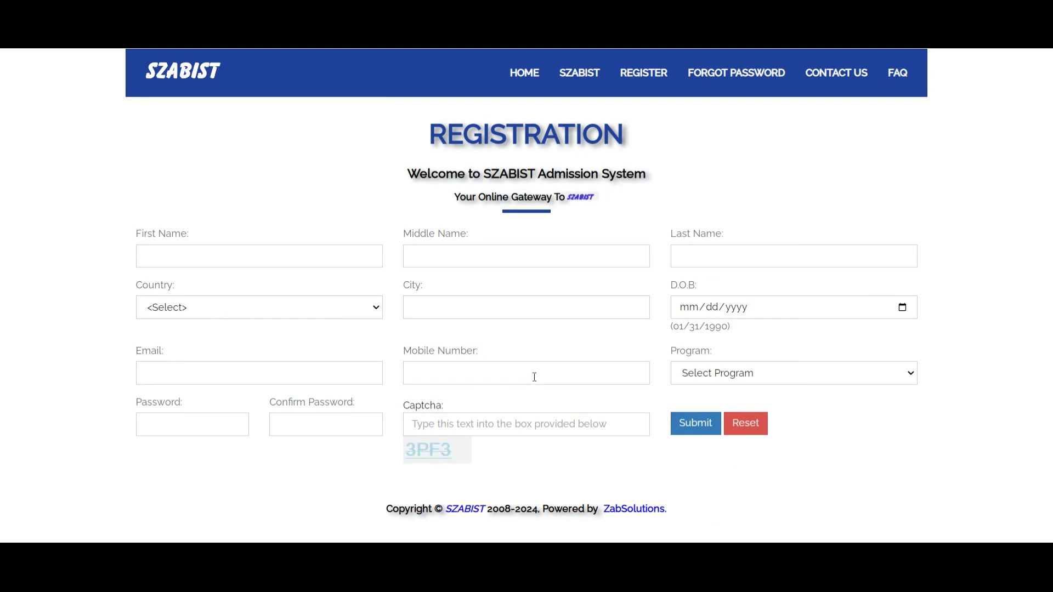
click(761, 378)
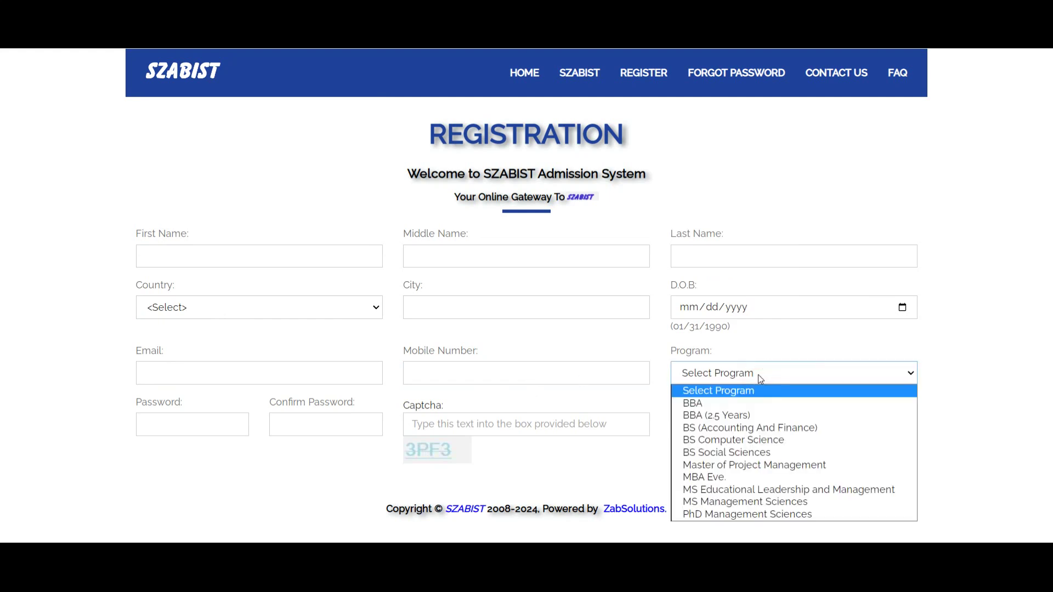
click(216, 434)
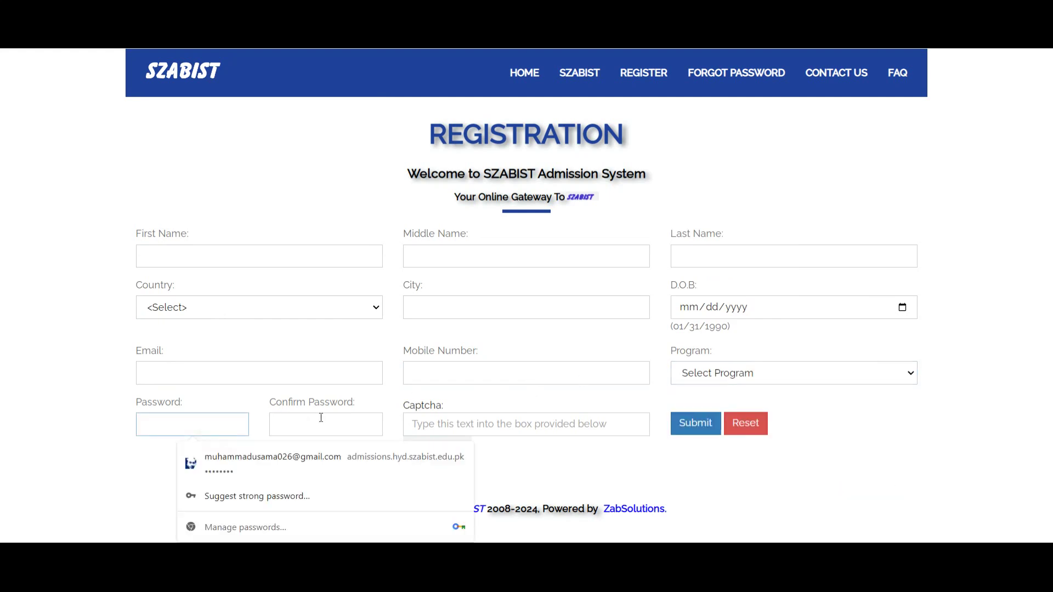
click(321, 418)
click(573, 425)
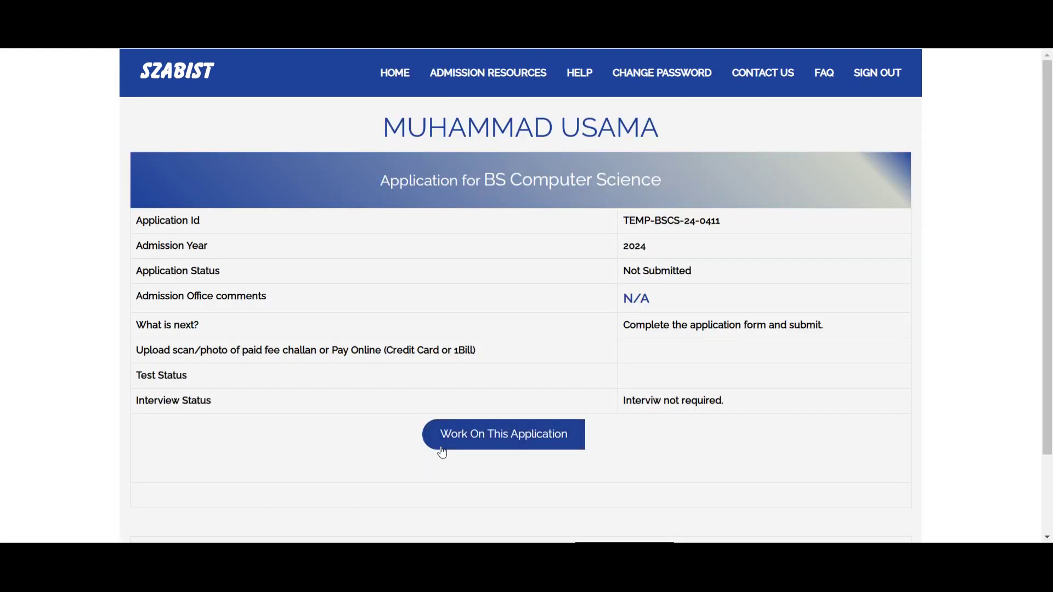
Start work on the BS Computer Science application and open its Basic Info section
click(503, 441)
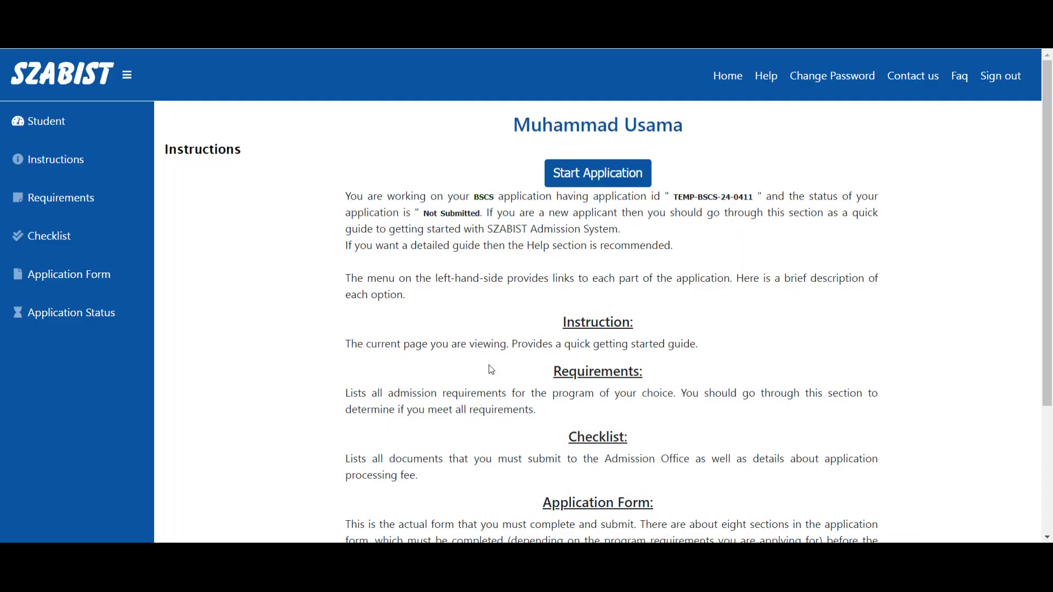
scroll(518, 241, down, 5)
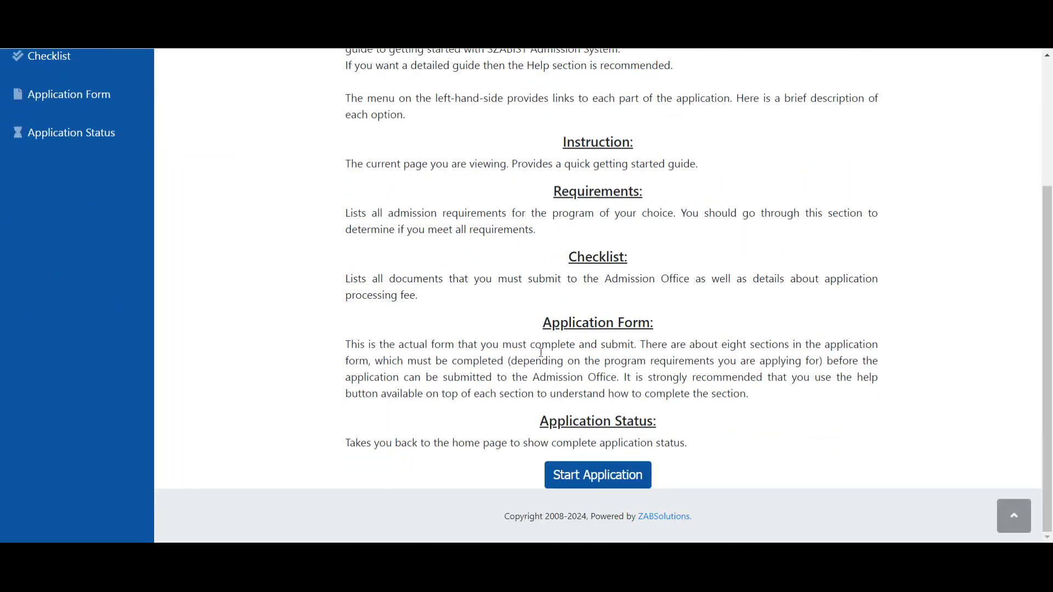
click(590, 479)
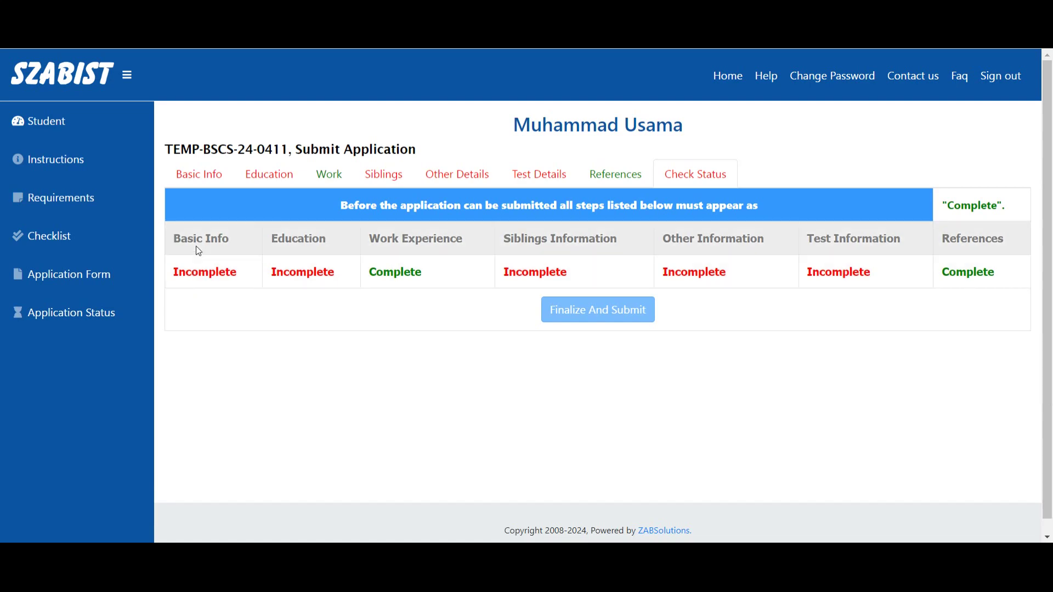
click(194, 276)
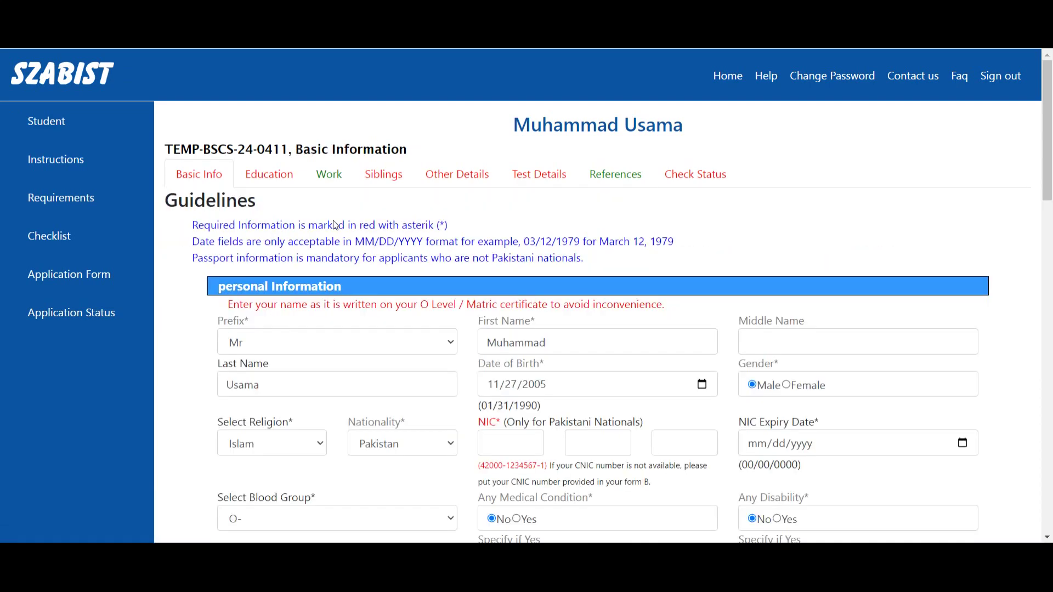
Review the religion, nationality, NIC, NIC expiry date and blood group fields in the personal information section
scroll(468, 320, down, 3)
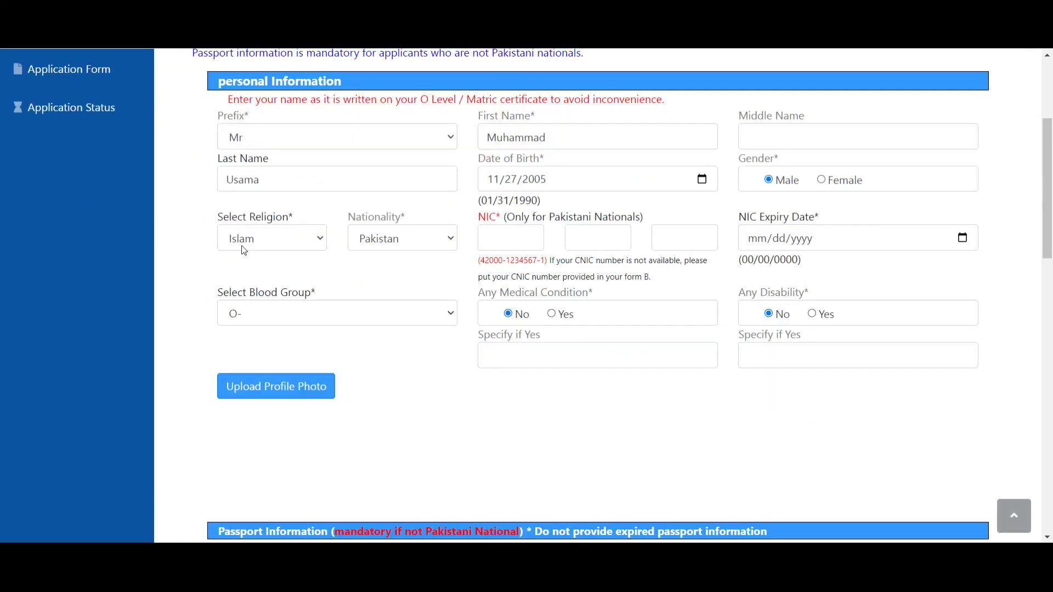
click(243, 247)
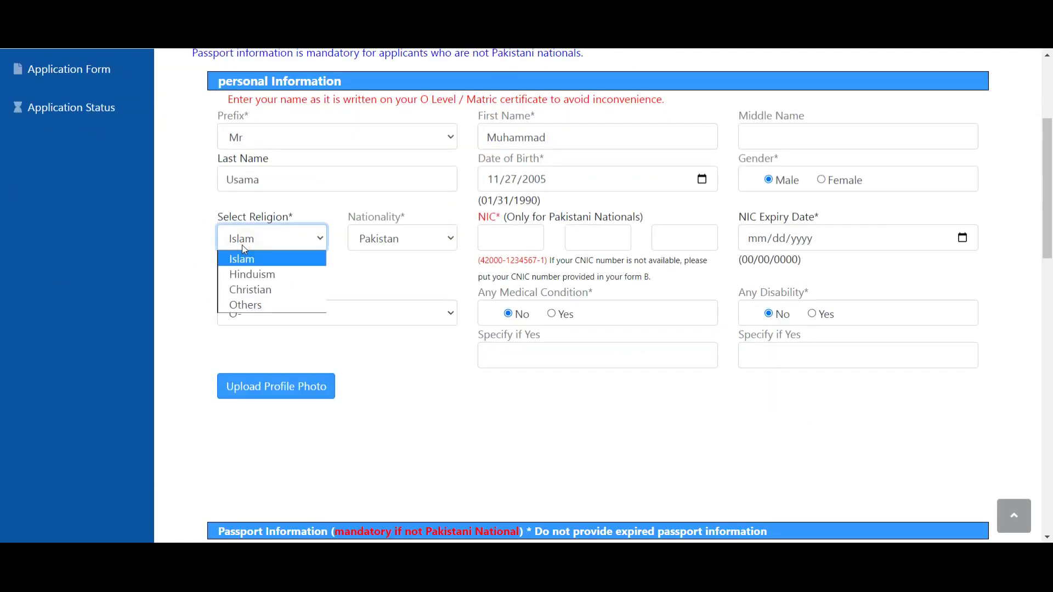
click(405, 244)
click(510, 238)
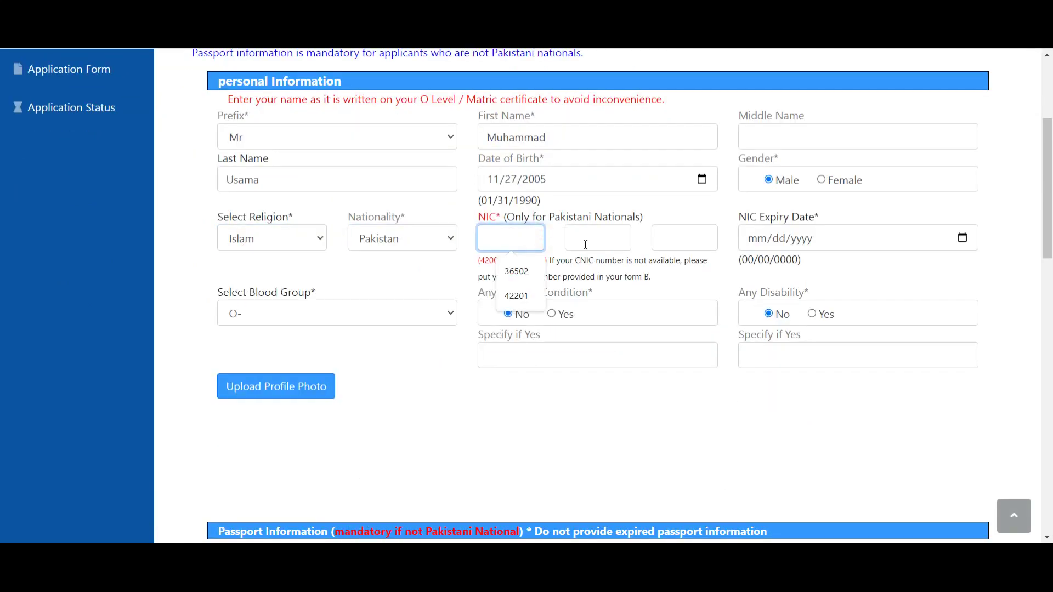
click(777, 240)
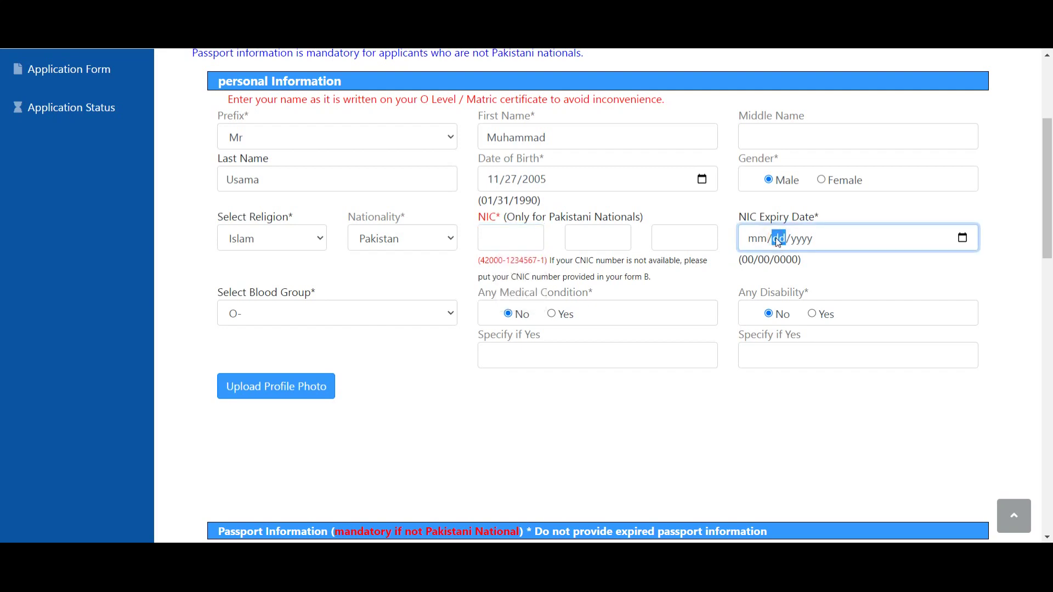
click(299, 319)
click(300, 318)
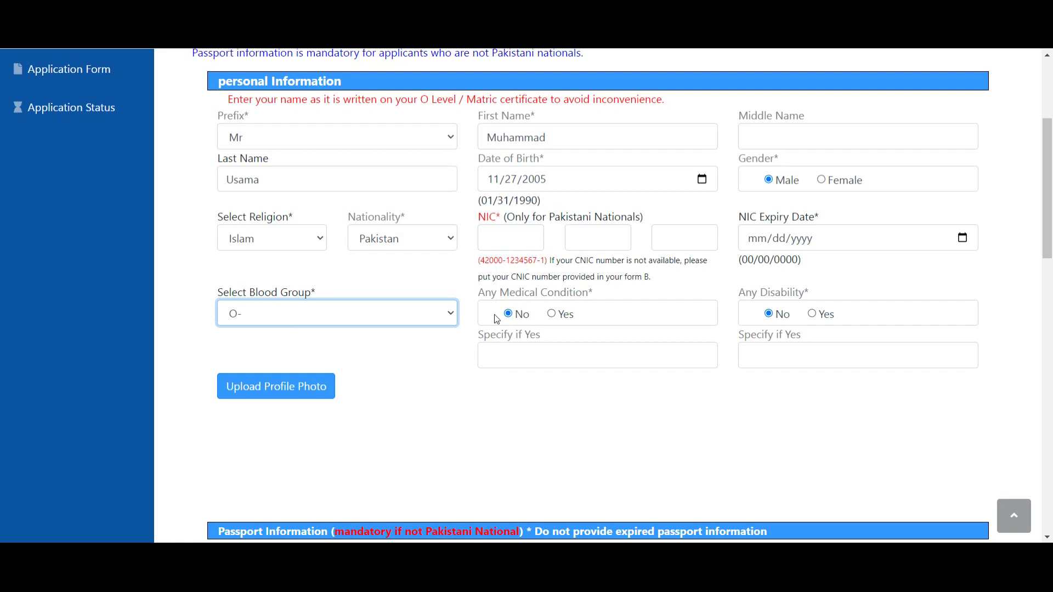
Try answering Yes to medical condition and disability to check their detail fields, and set both back to No
click(551, 314)
click(554, 353)
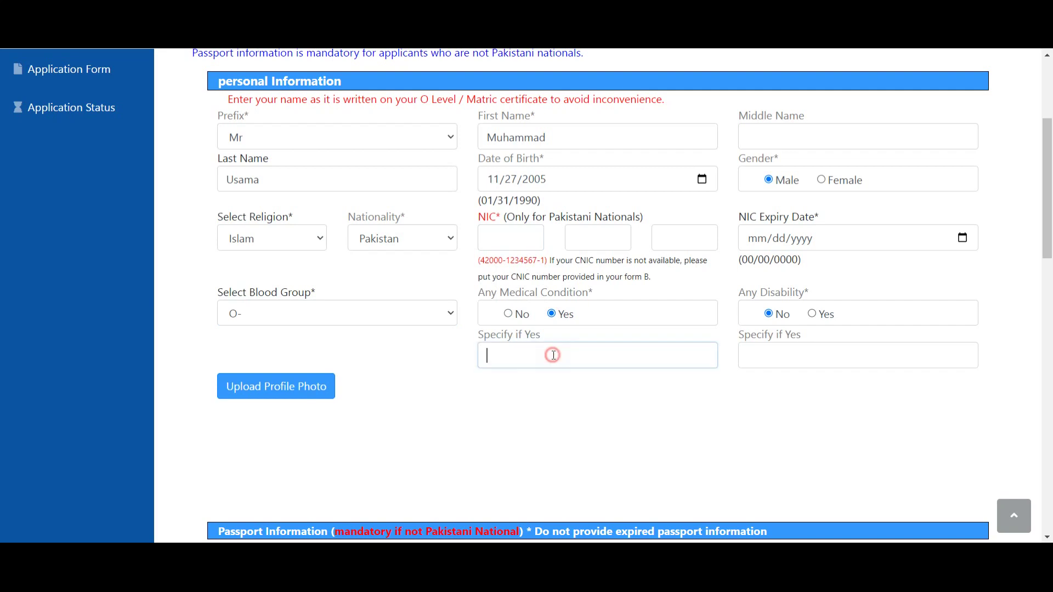
click(509, 314)
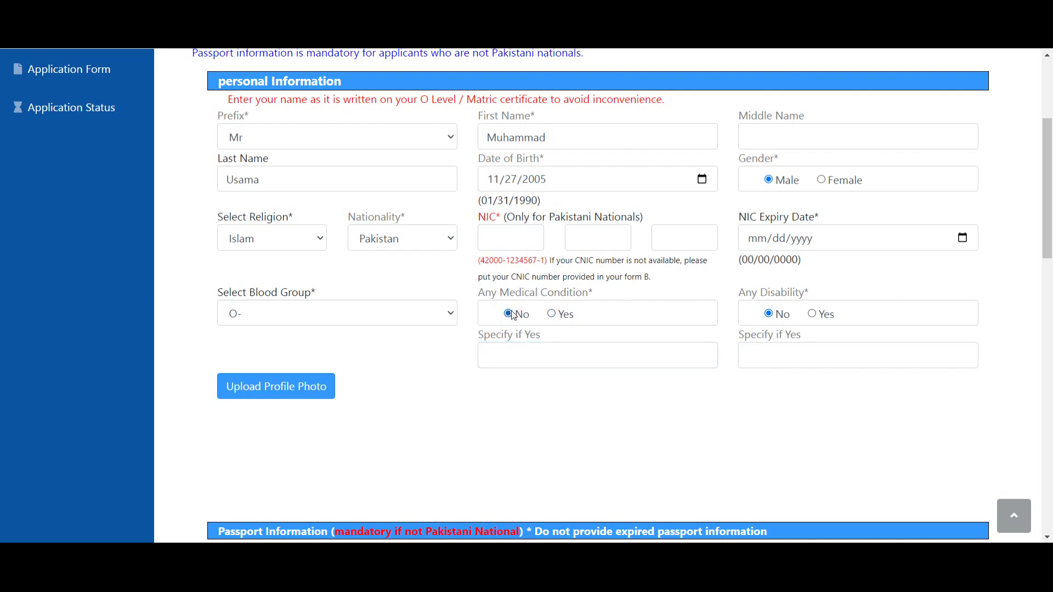
click(812, 313)
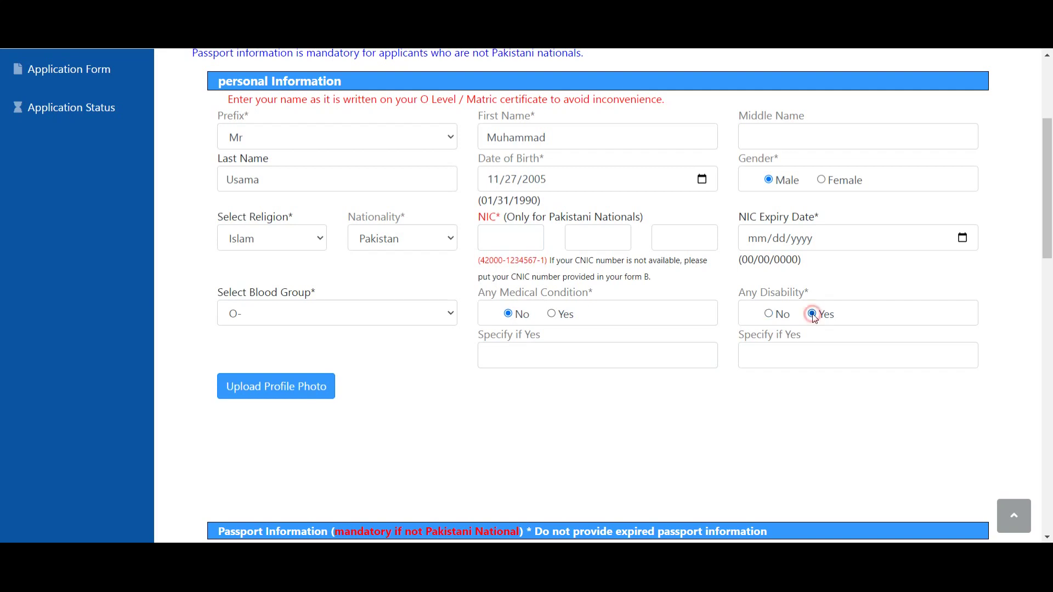
click(787, 362)
click(769, 313)
Review the Father Information fields, including NIC, organization and the monthly income options
scroll(288, 392, down, 3)
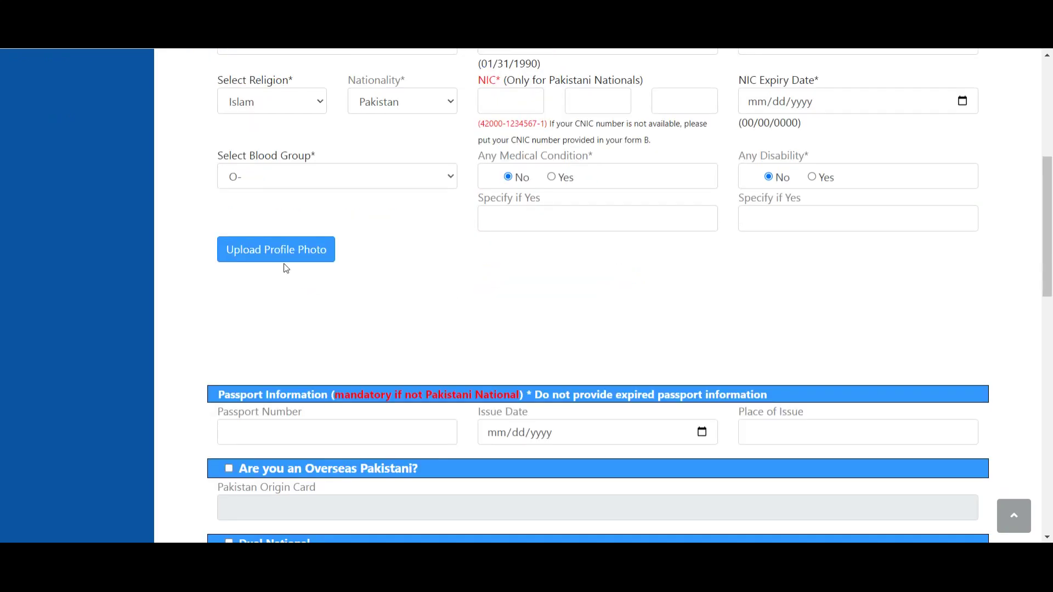
scroll(286, 268, down, 9)
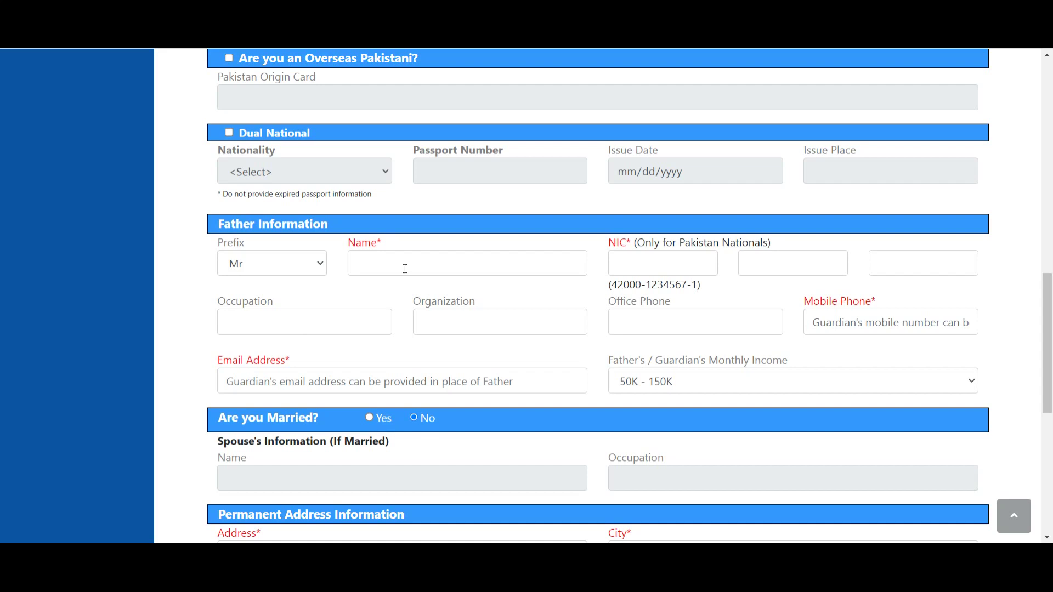
click(663, 273)
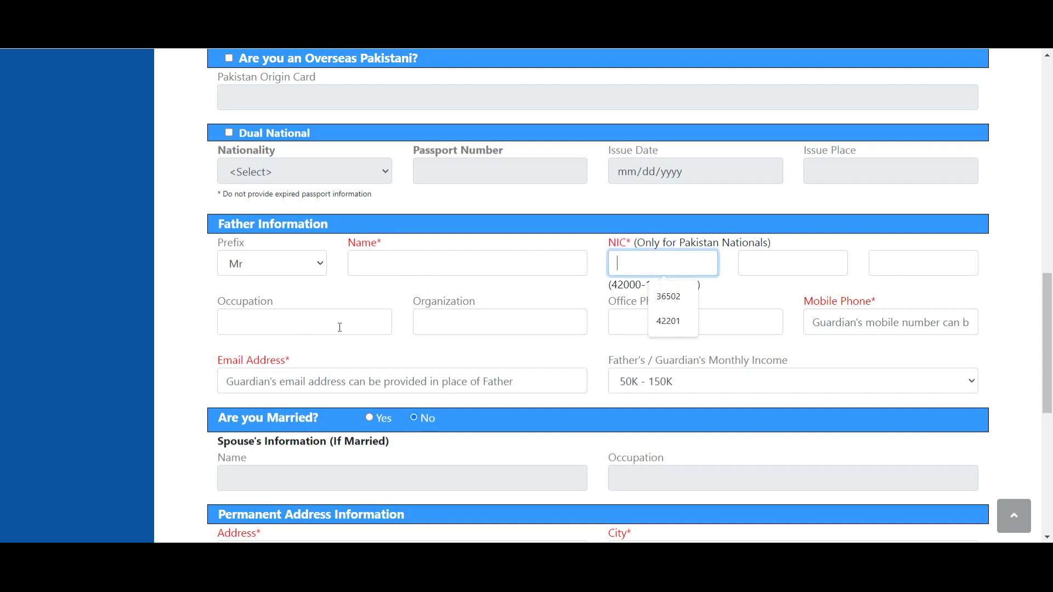
click(454, 322)
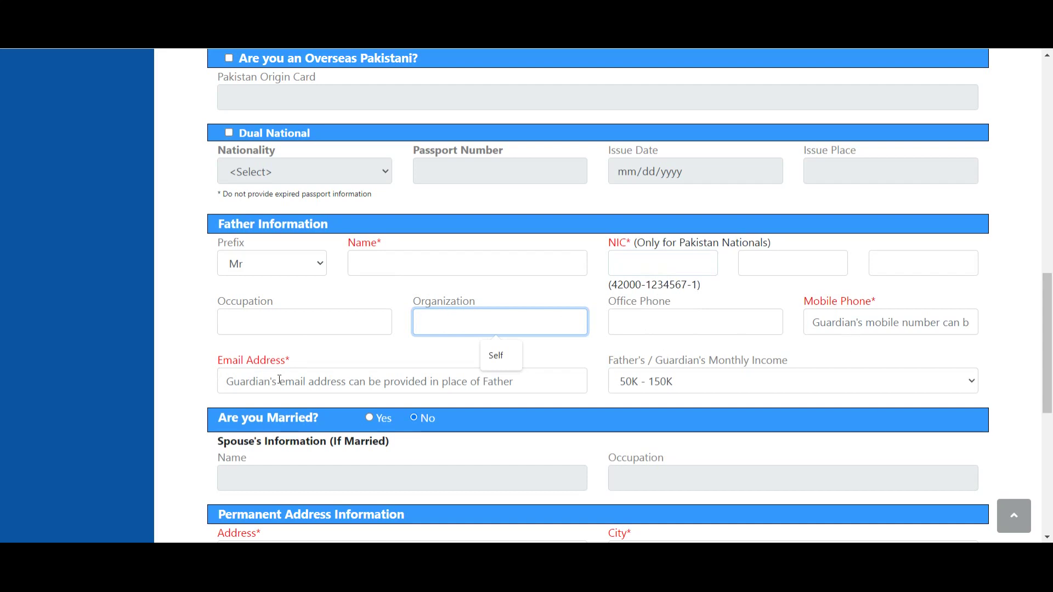
click(724, 380)
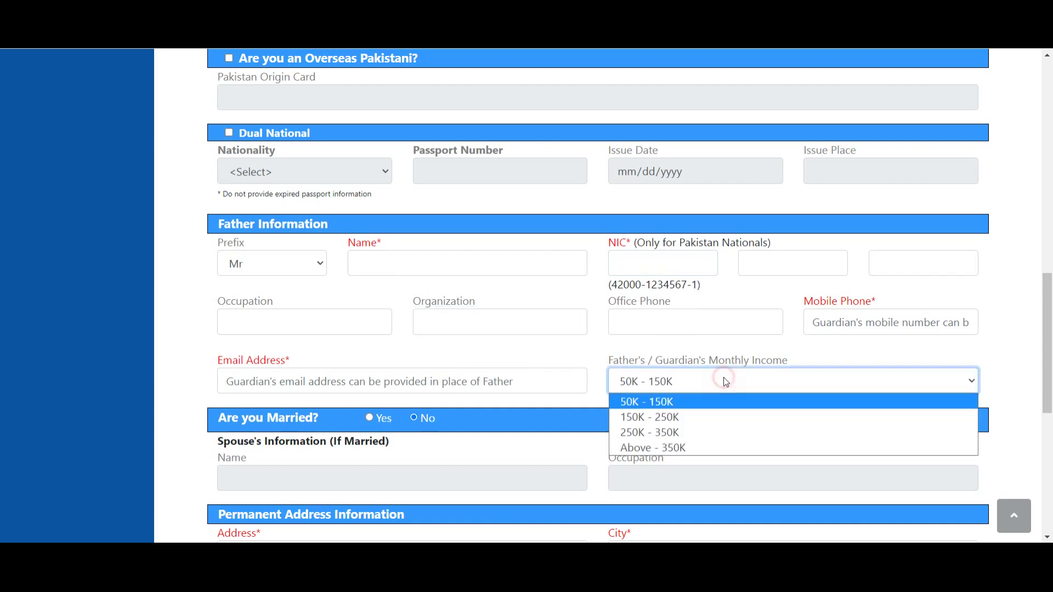
click(700, 353)
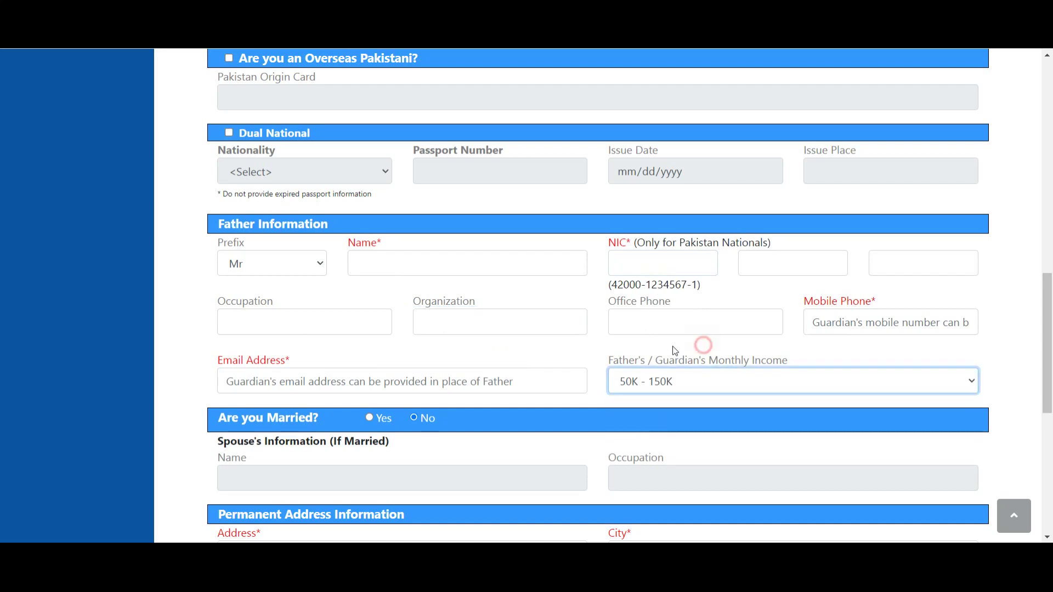
Review the marital status section and the permanent address fields for address, city, country and postal code
scroll(366, 384, down, 4)
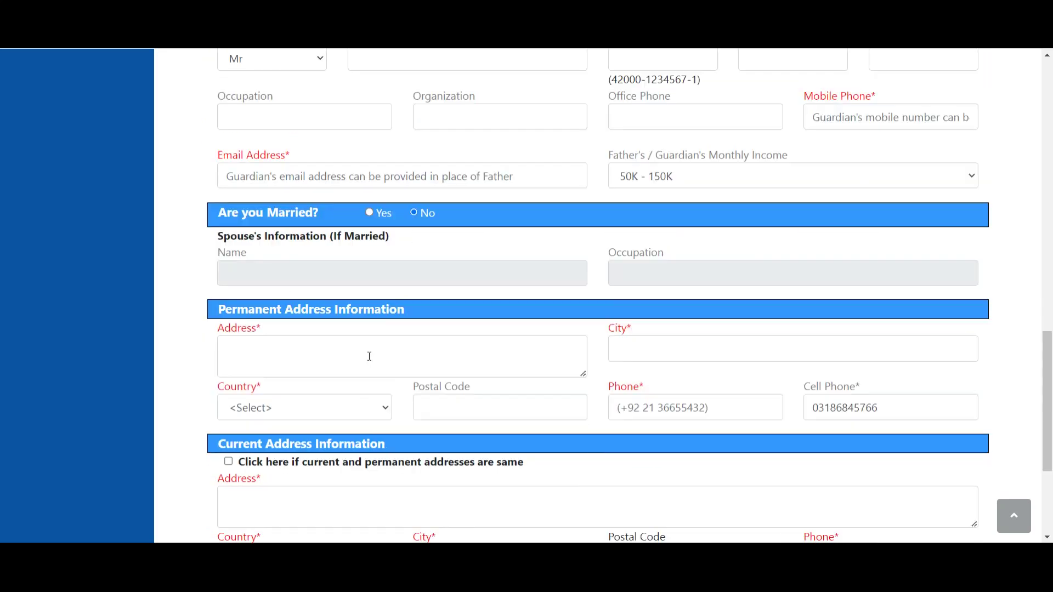
click(371, 213)
scroll(303, 217, down, 3)
click(304, 217)
click(842, 210)
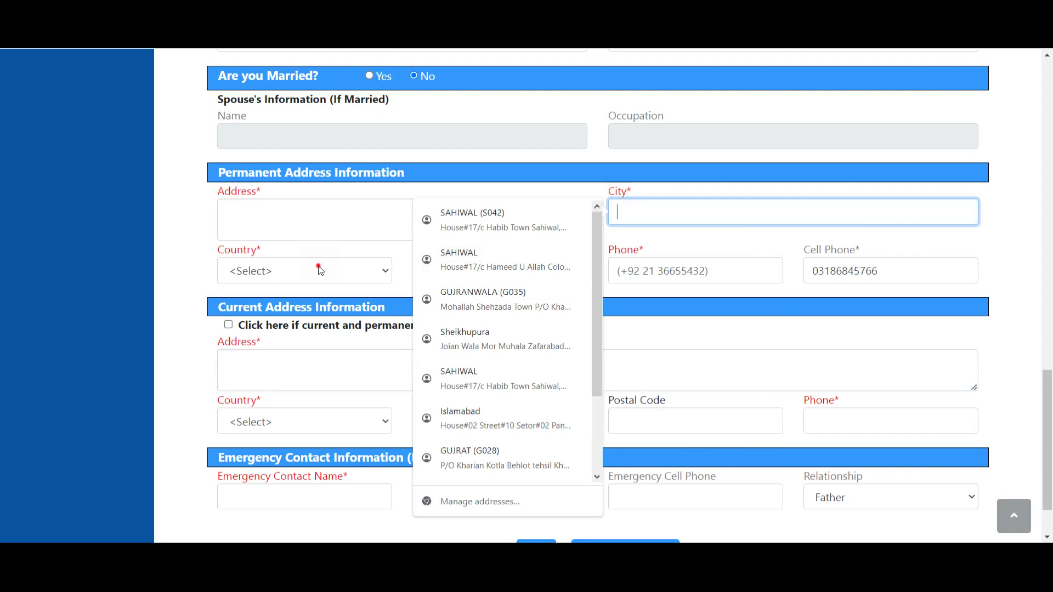
click(320, 270)
click(453, 266)
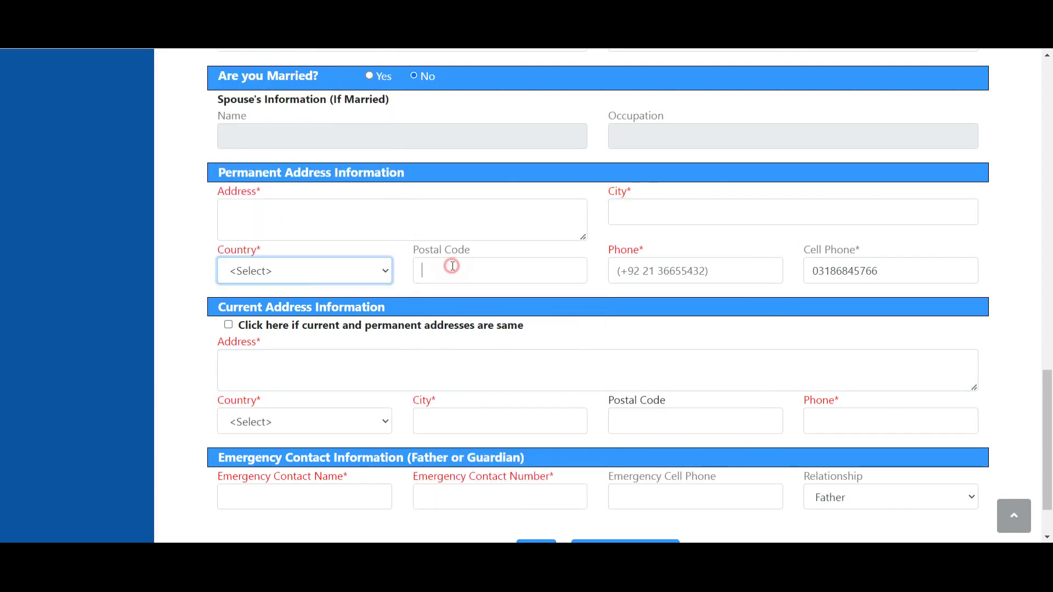
click(1000, 267)
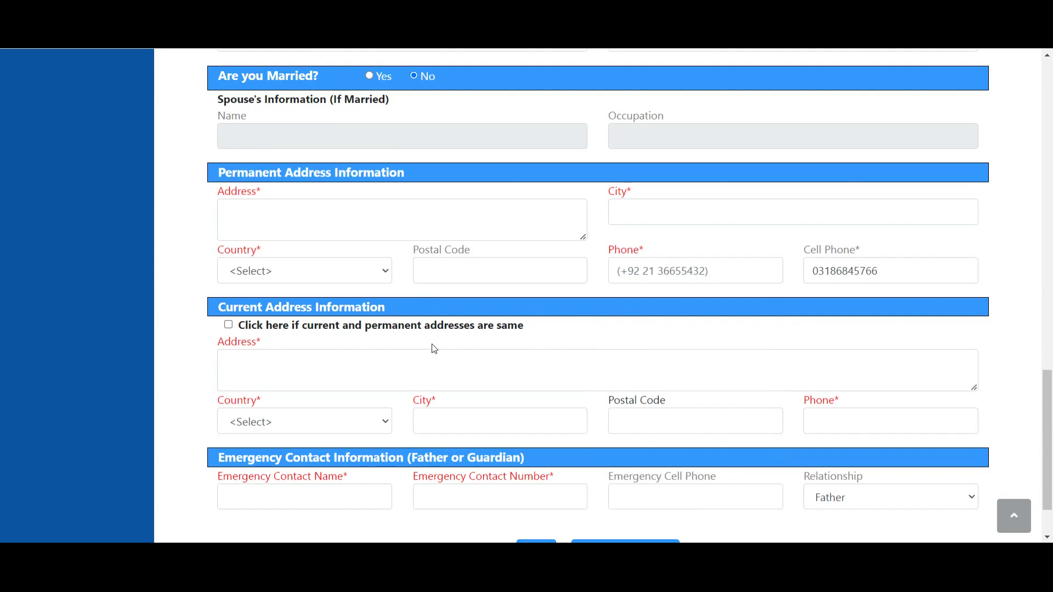
Review the current address section and the emergency contact name, number and relationship options
scroll(434, 348, down, 1)
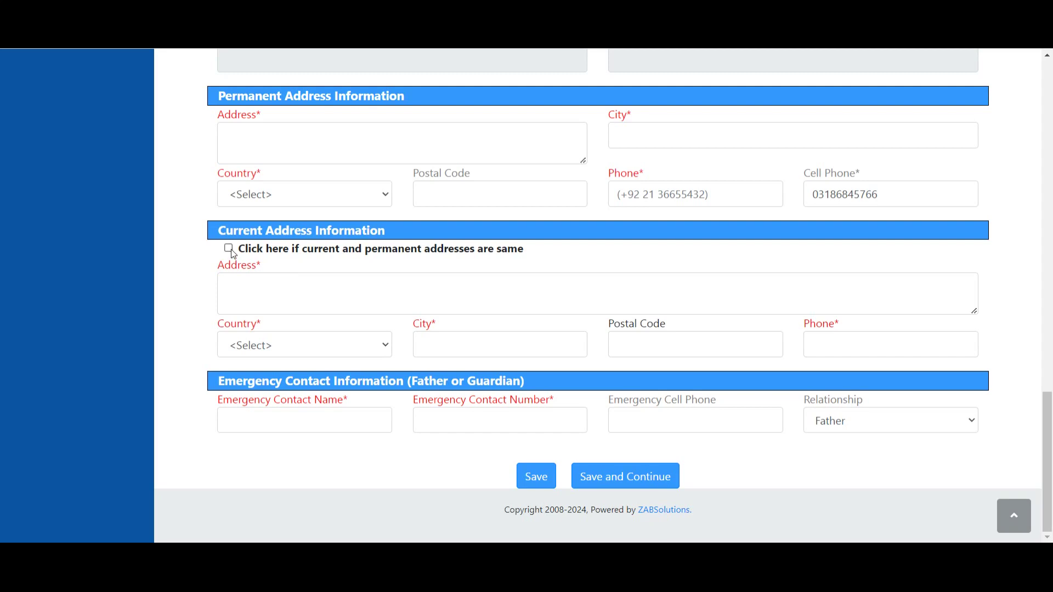
click(292, 426)
click(486, 426)
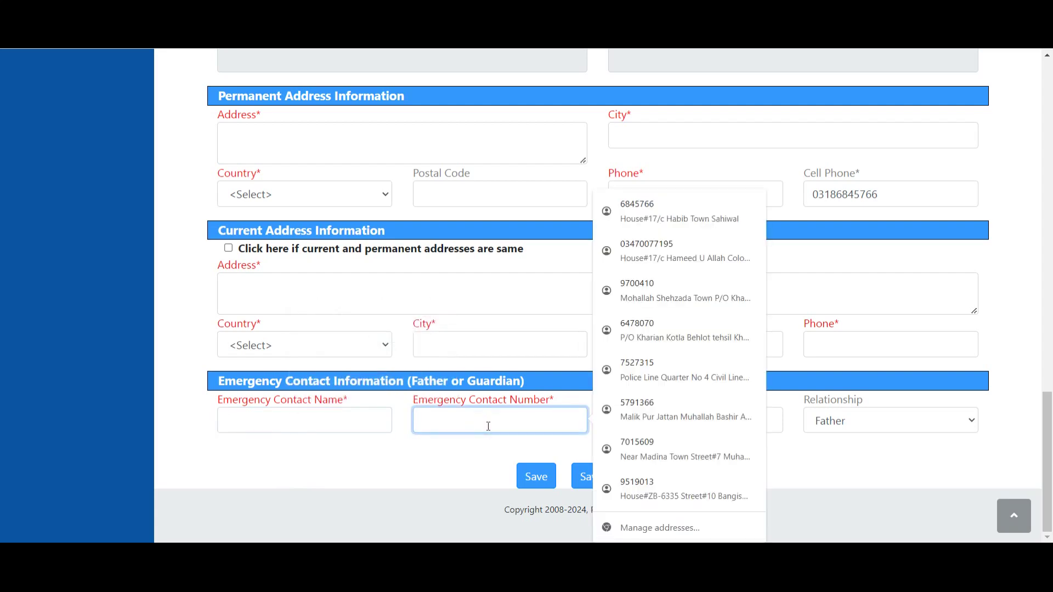
click(870, 465)
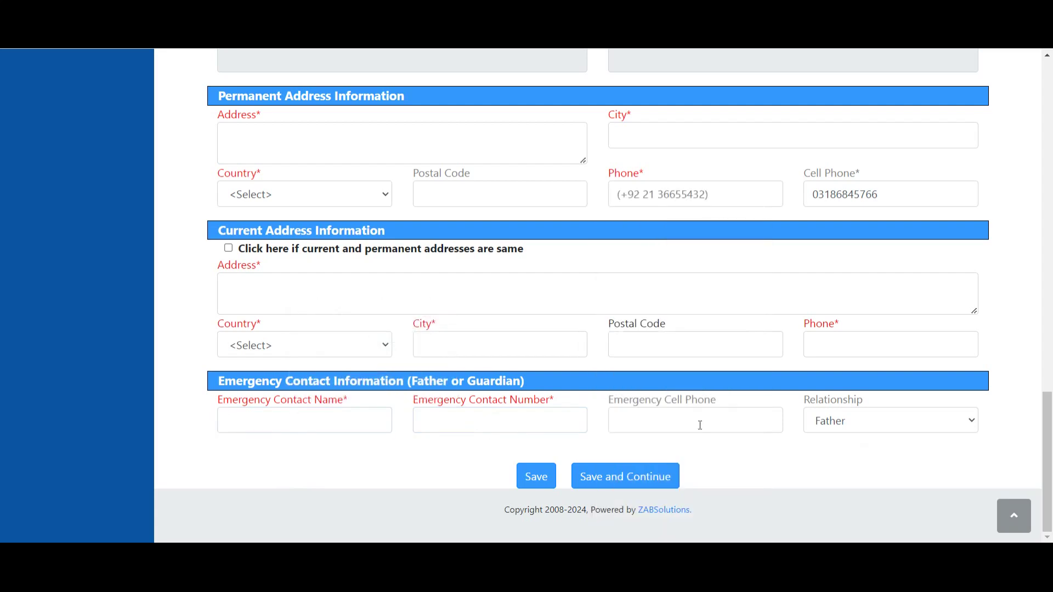
click(845, 430)
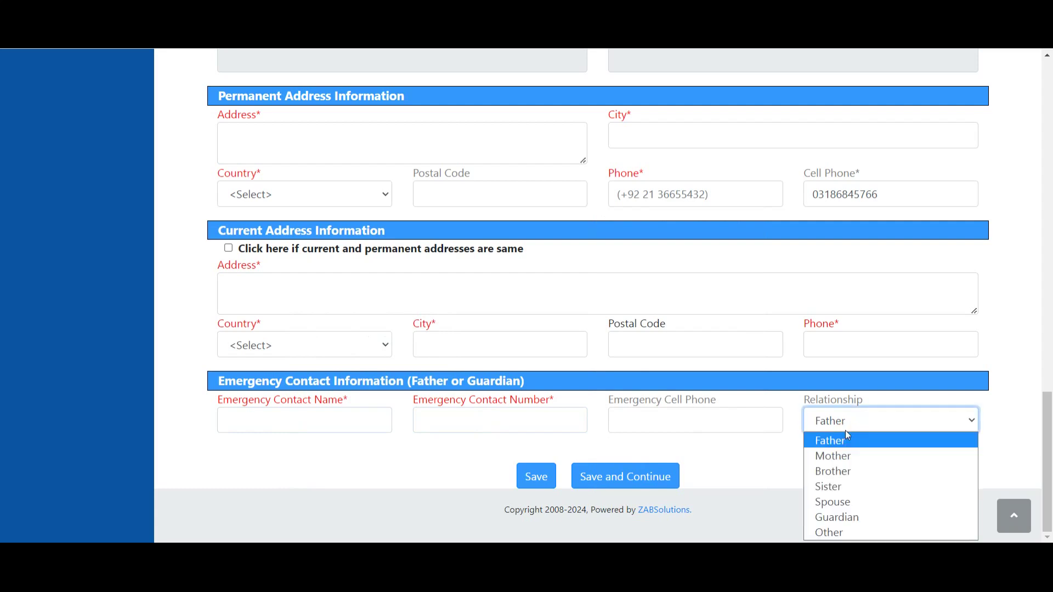
click(723, 453)
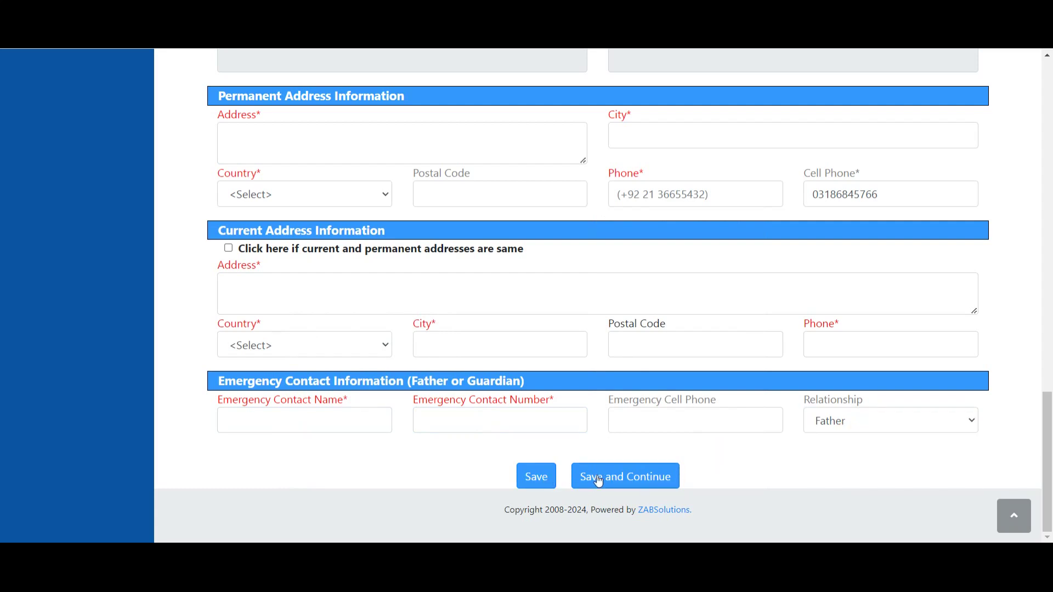
Save the Basic Info section and choose Matric as the education level in the Education section
click(541, 491)
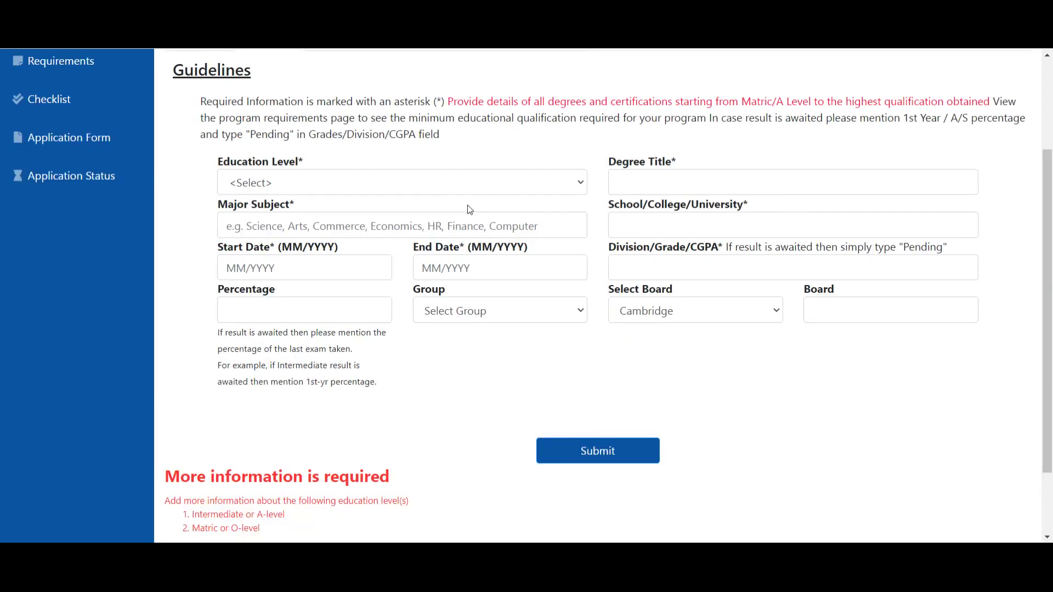
click(312, 187)
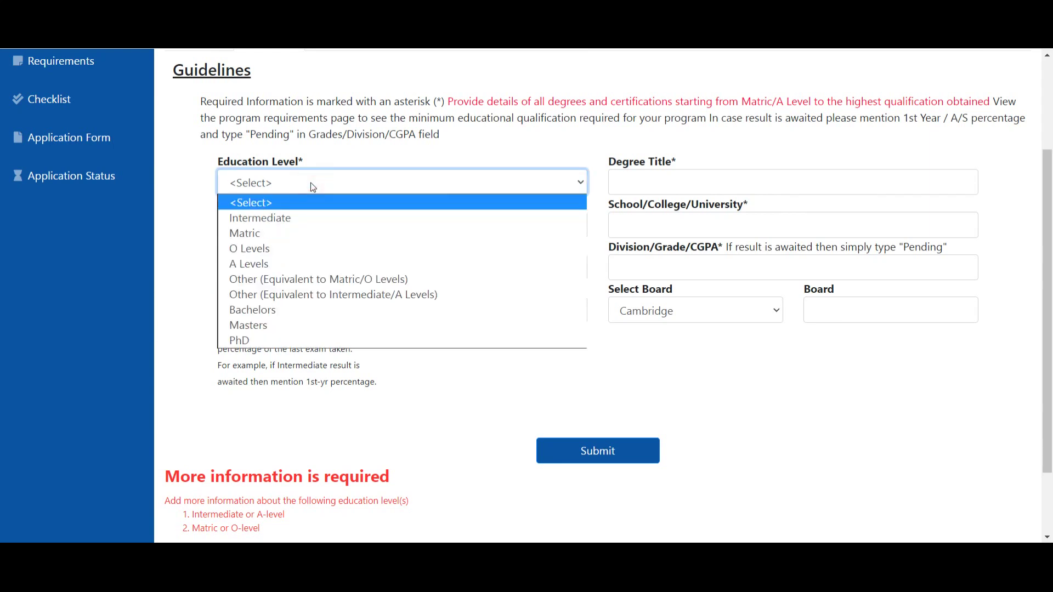
click(252, 236)
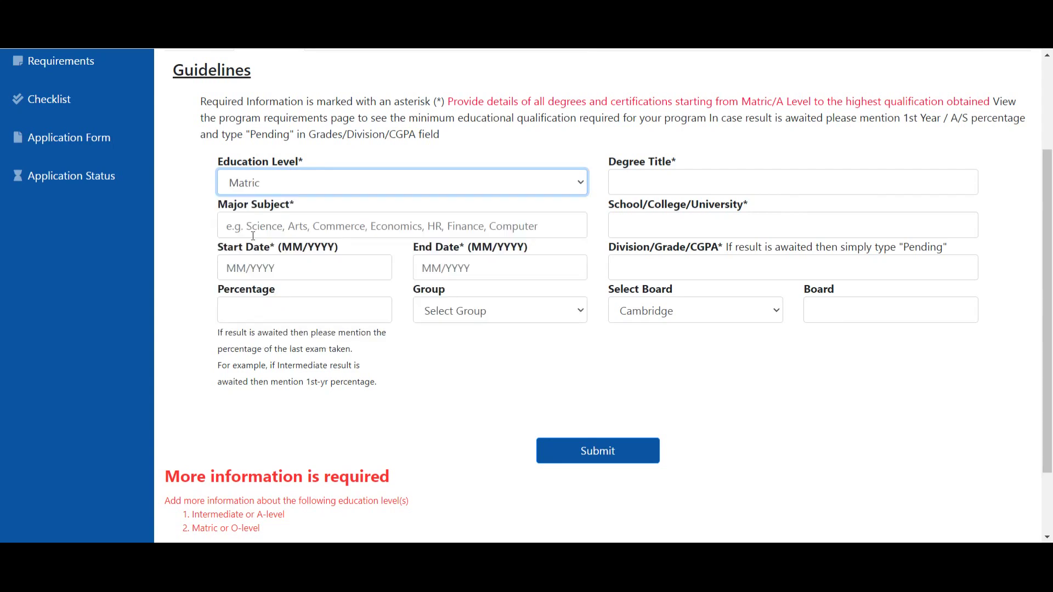
scroll(650, 324, down, 3)
Review the Matric entry's degree title, major subject, school, date, grade, percentage and board fields, and try submitting the education form
click(676, 186)
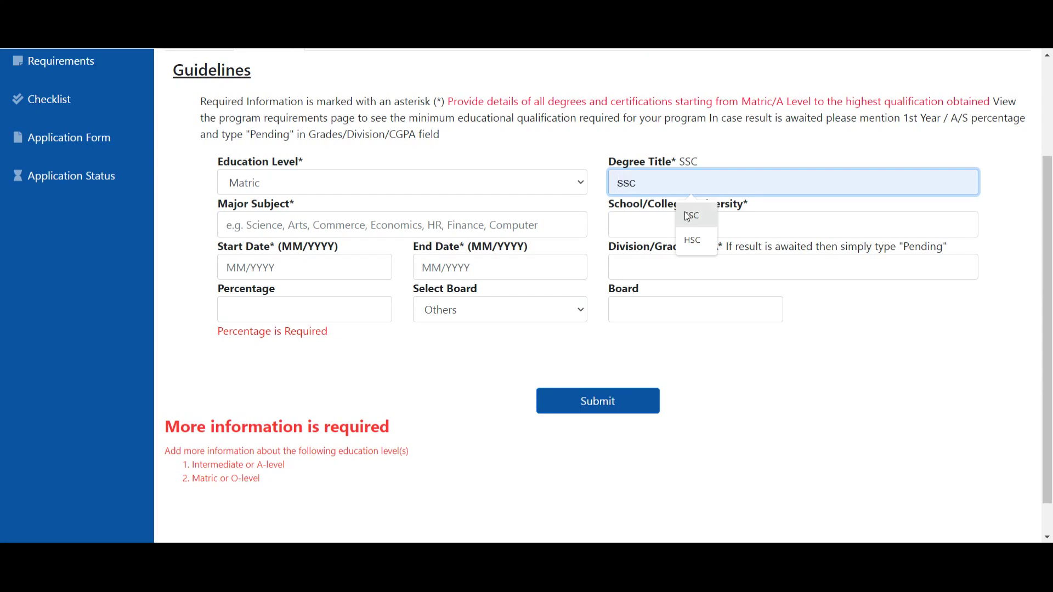
click(248, 231)
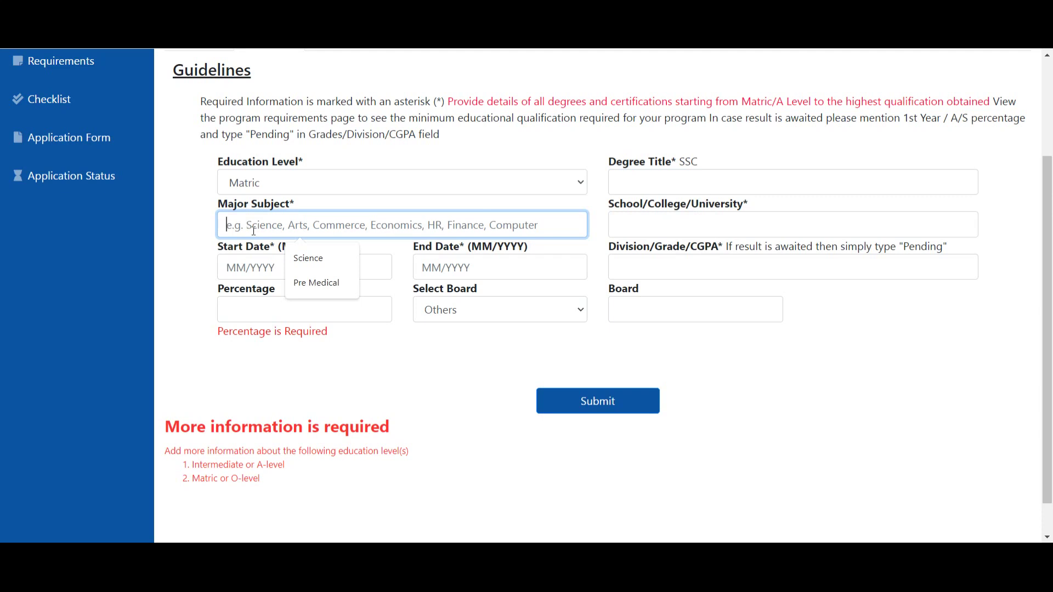
click(627, 227)
click(338, 263)
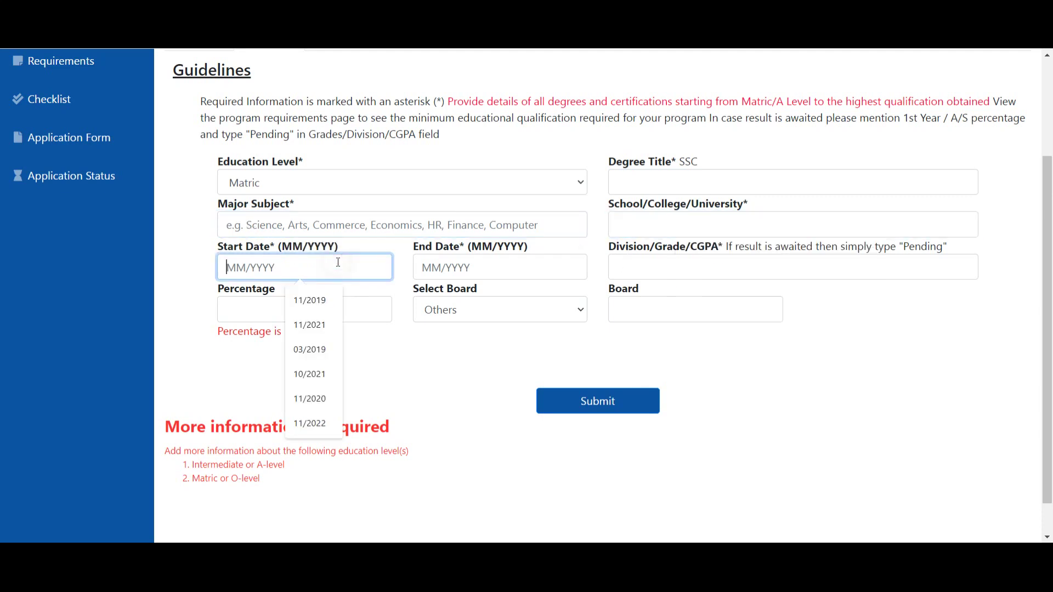
click(474, 270)
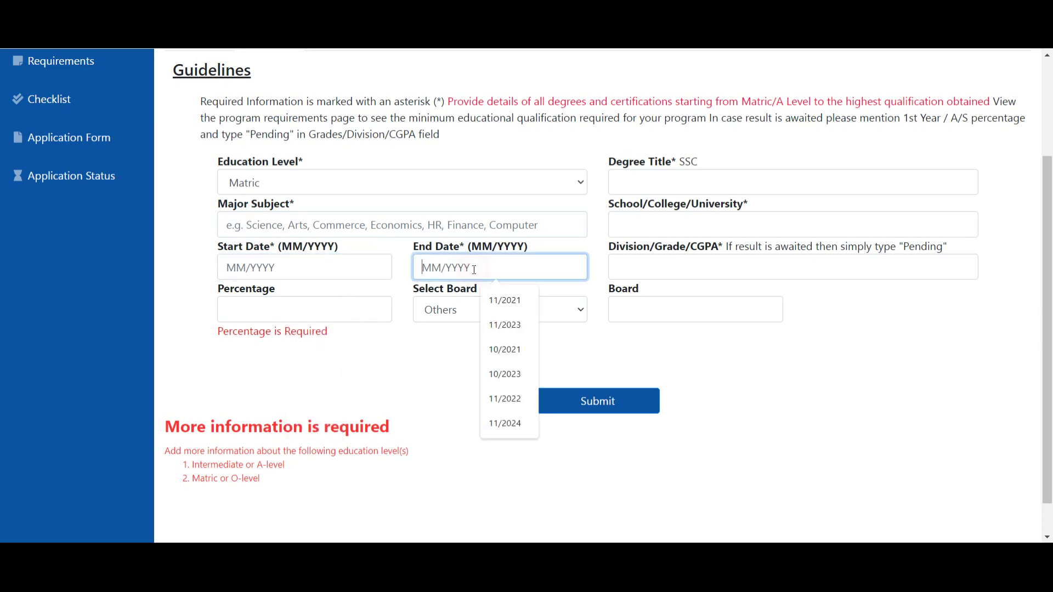
click(703, 270)
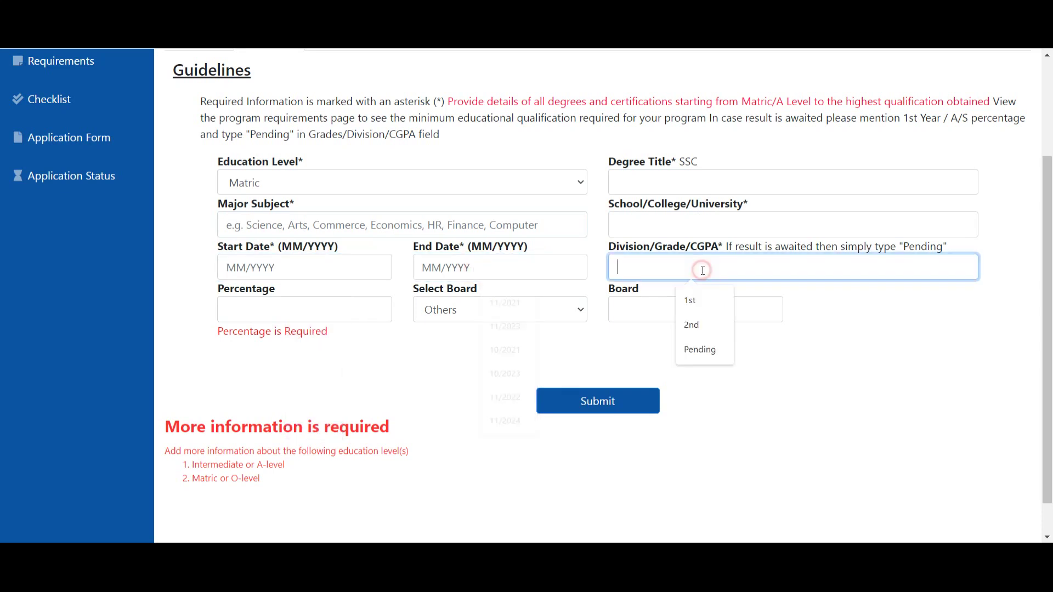
click(311, 313)
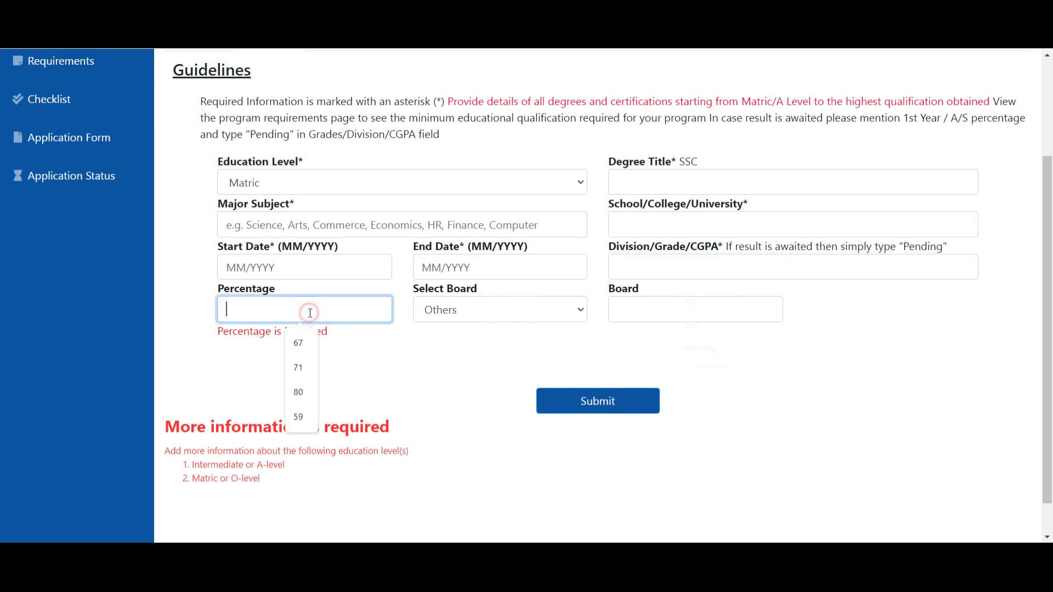
click(457, 317)
click(697, 318)
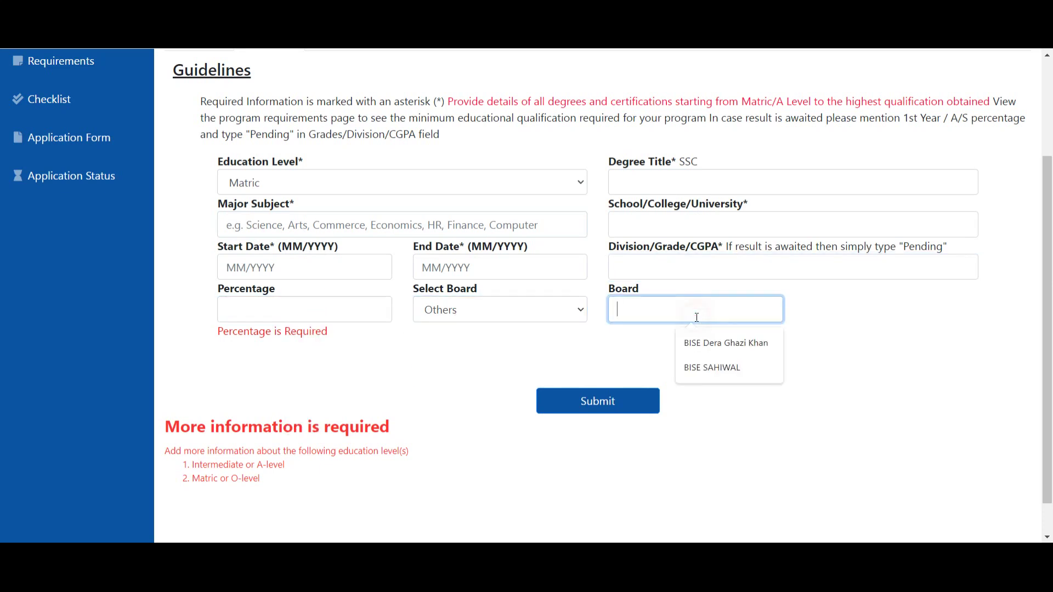
click(610, 413)
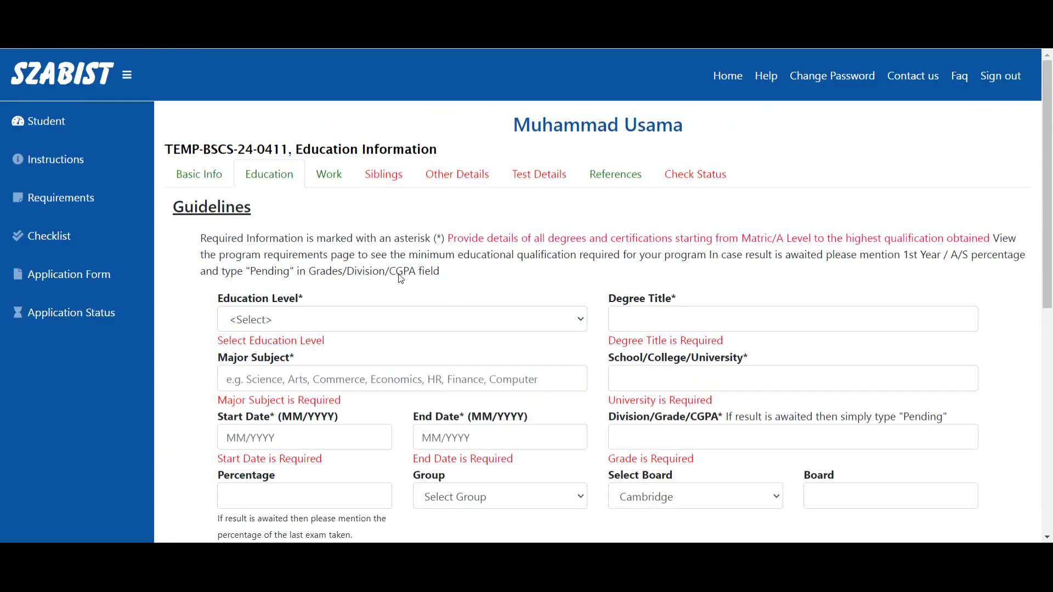
Answer No to having siblings in SZABIST in the Siblings section and continue to Other Details
click(387, 179)
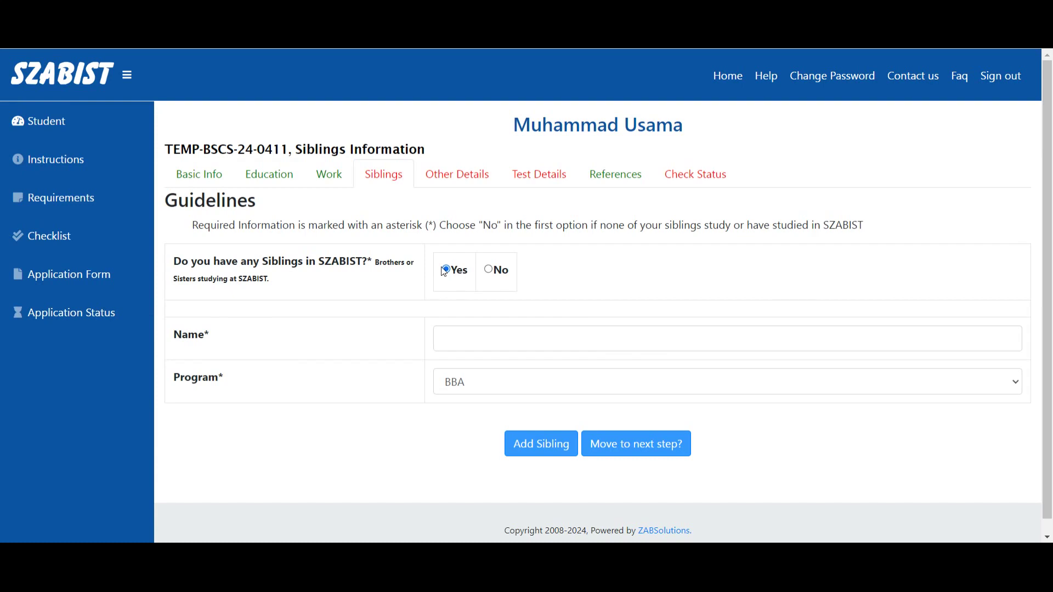
click(493, 272)
click(639, 451)
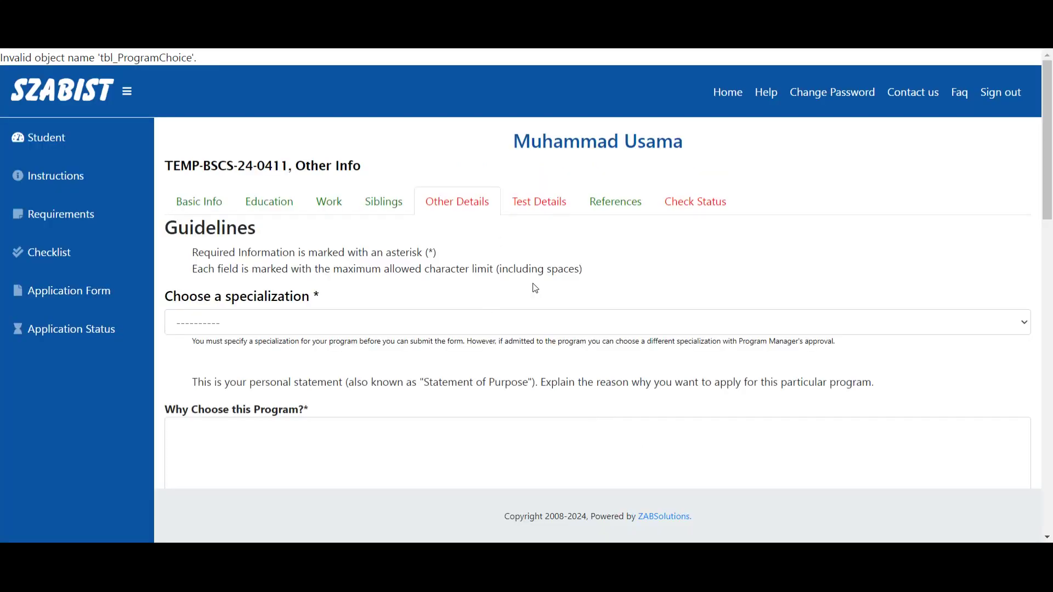
Choose Software Engineering as the specialization in the Other Details section
click(397, 327)
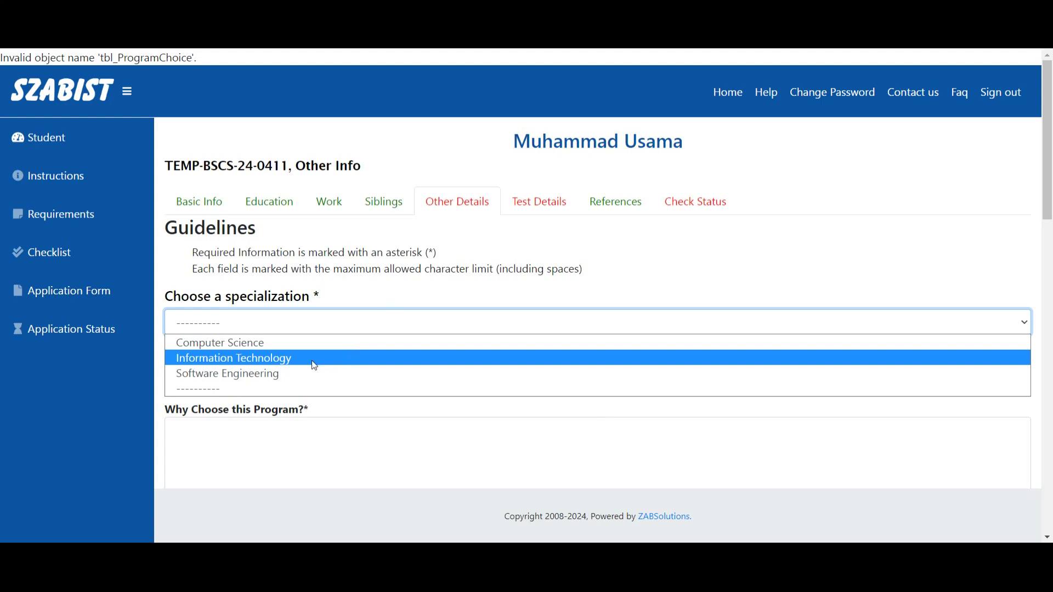
click(286, 373)
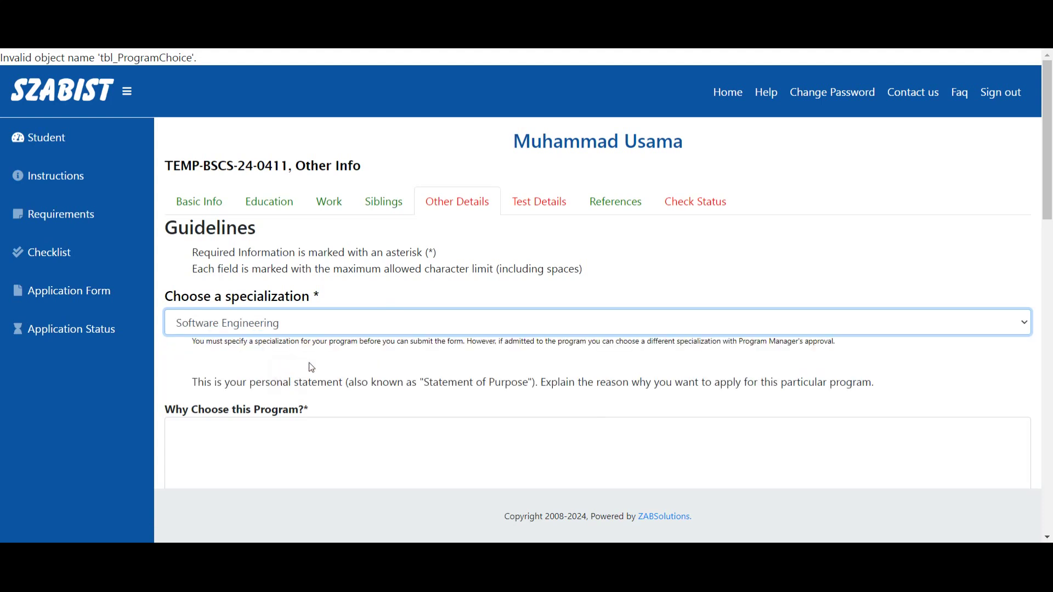
scroll(295, 368, down, 3)
Review the program statement, computer background, transfer and secondary program choice questions, and continue to Test Details
click(301, 310)
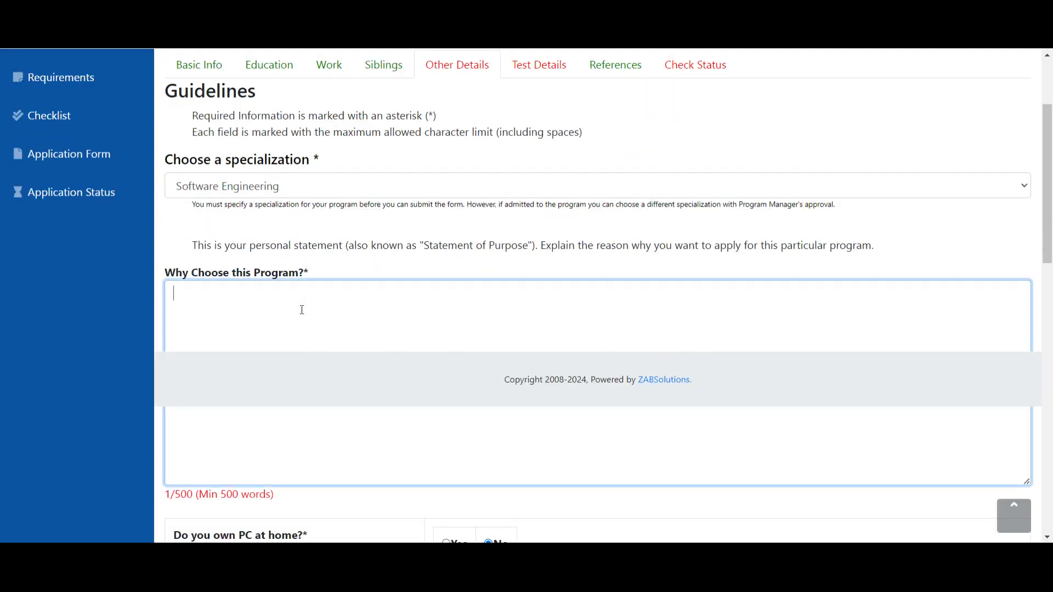
scroll(301, 310, down, 14)
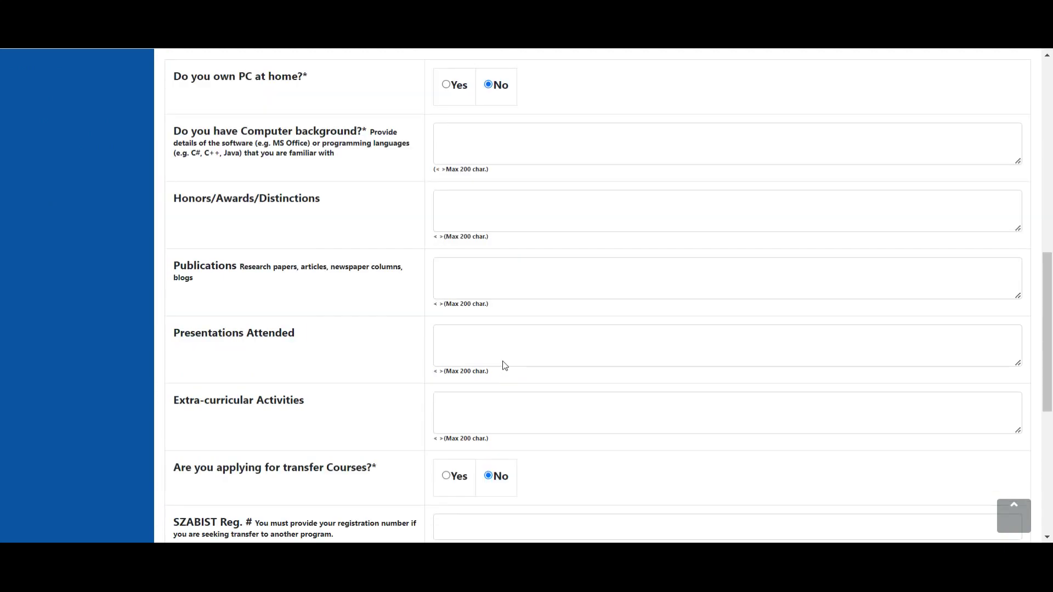
scroll(510, 361, down, 2)
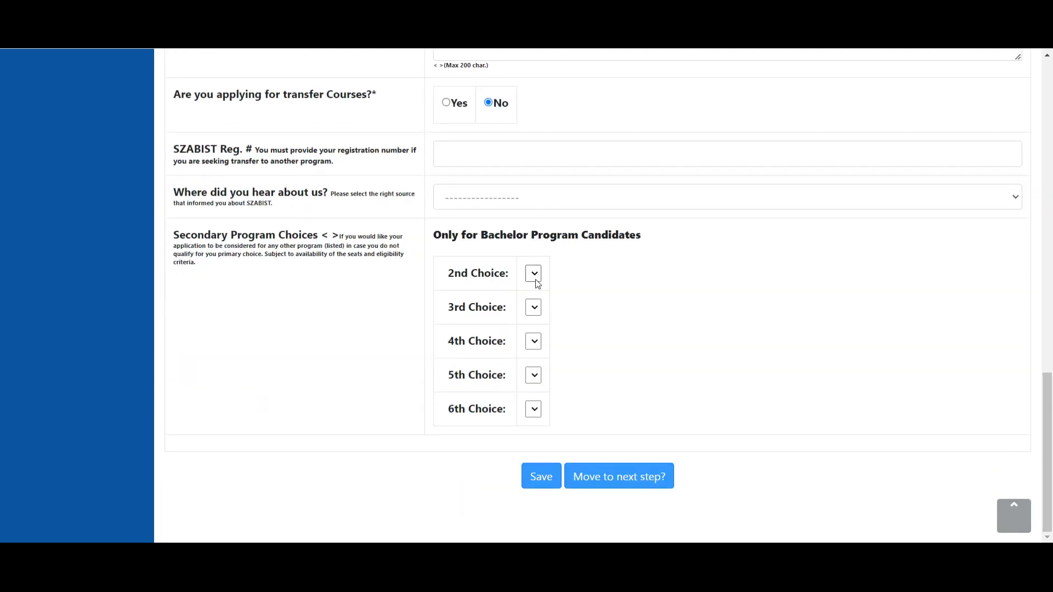
click(607, 490)
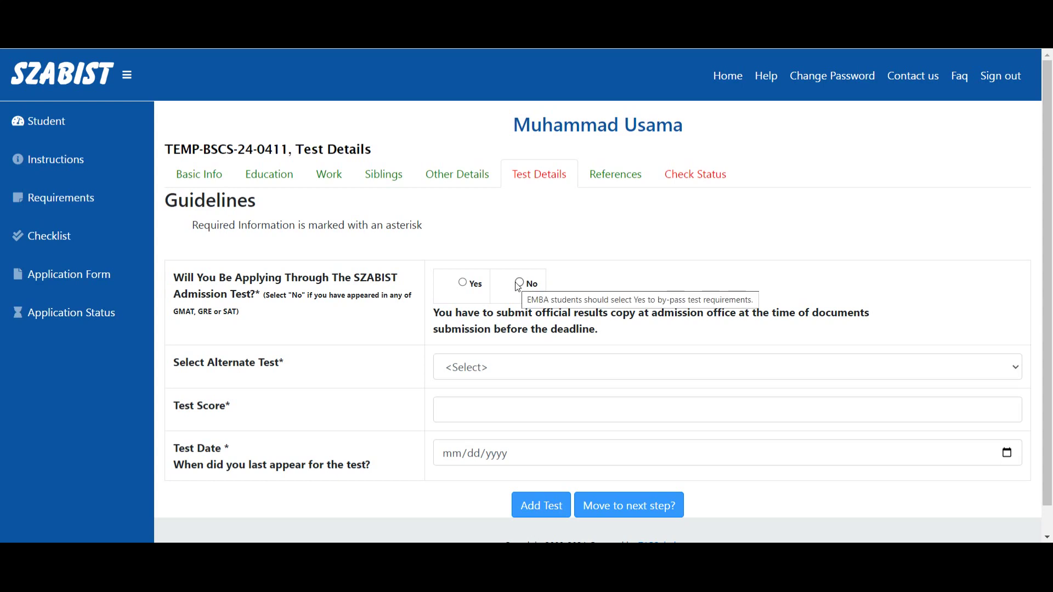
Answer Yes to applying through the SZABIST Admission Test, and continue through References to the Check Status section without adding a referee
click(464, 284)
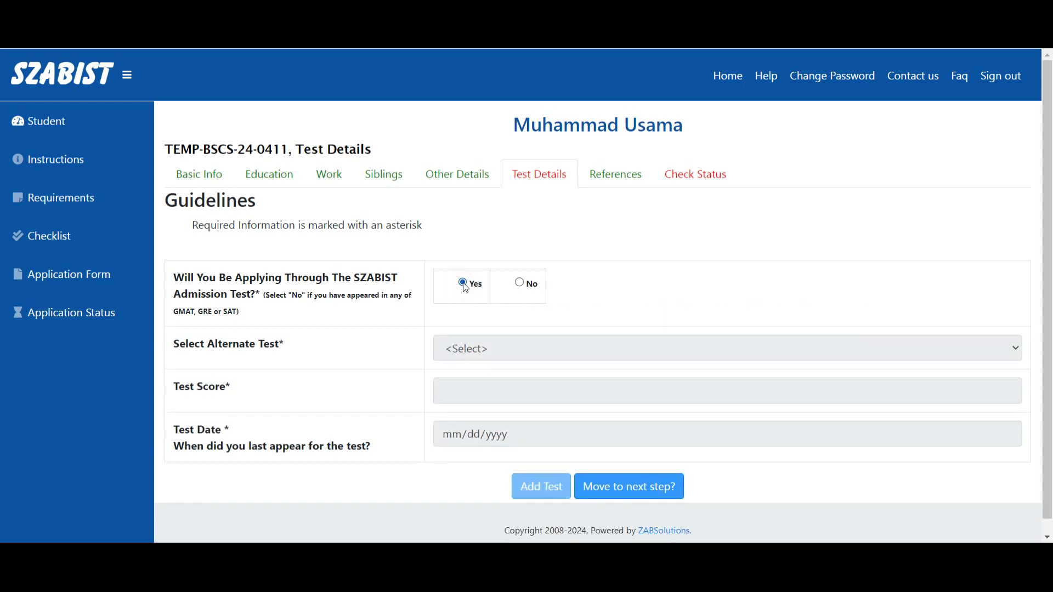
scroll(624, 492, down, 1)
click(603, 466)
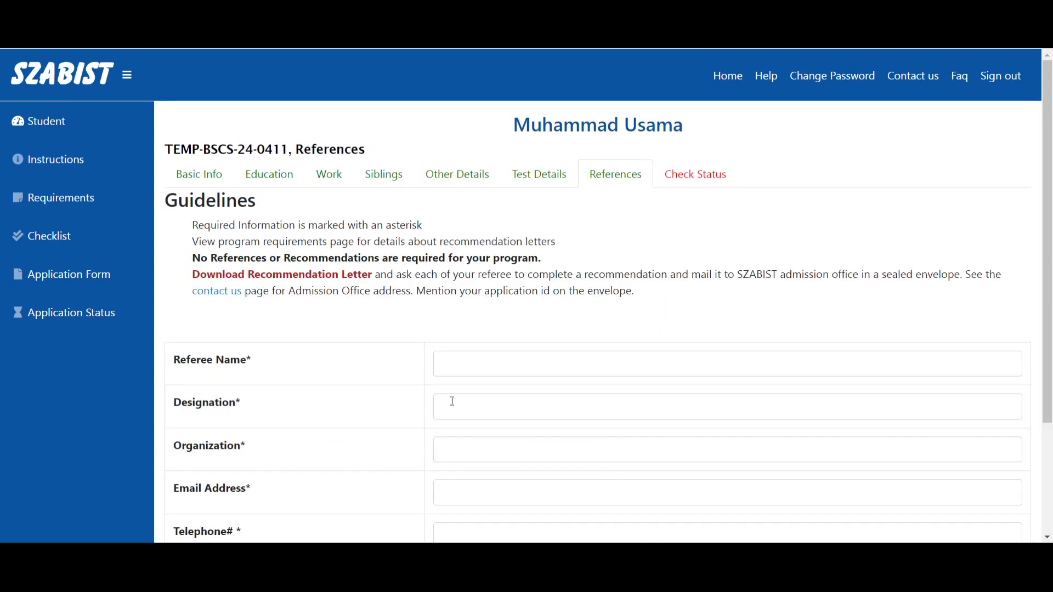
scroll(461, 406, down, 3)
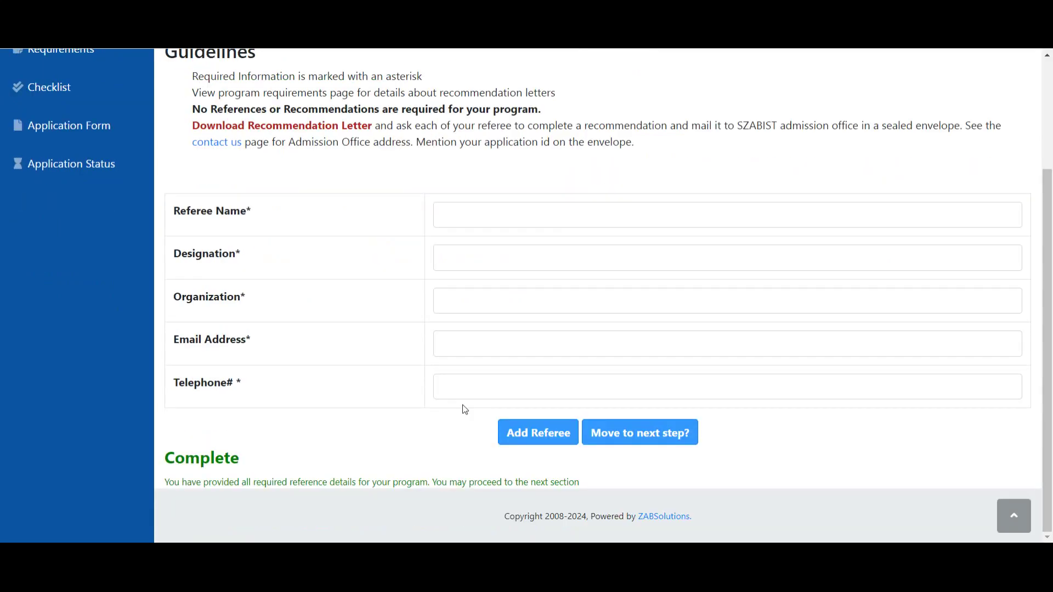
click(635, 437)
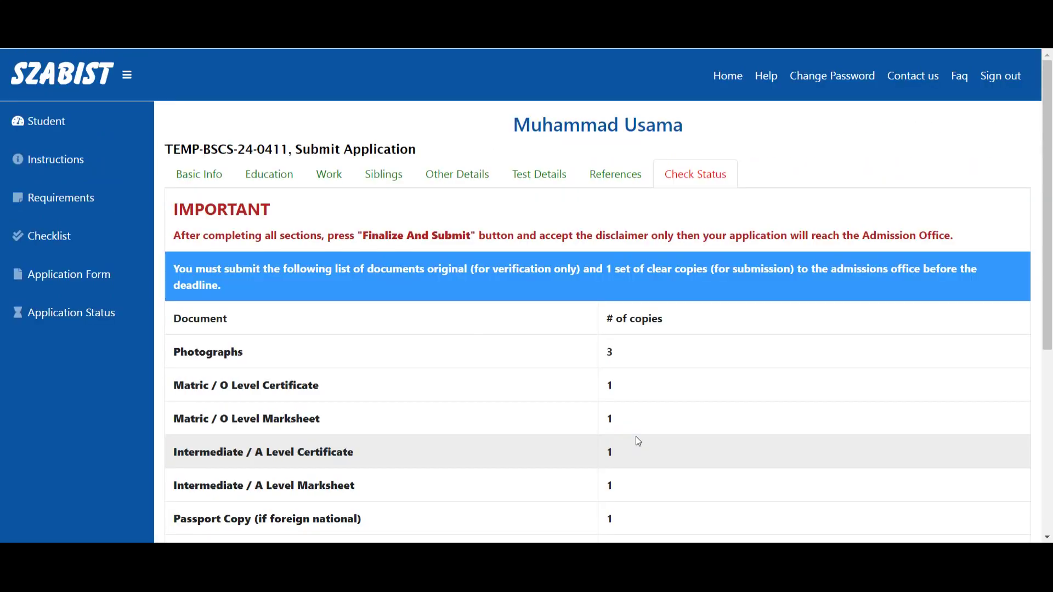
Review the required documents and section completion list, and finalize and submit the application by accepting the undertaking
scroll(565, 392, down, 3)
scroll(564, 392, up, 1)
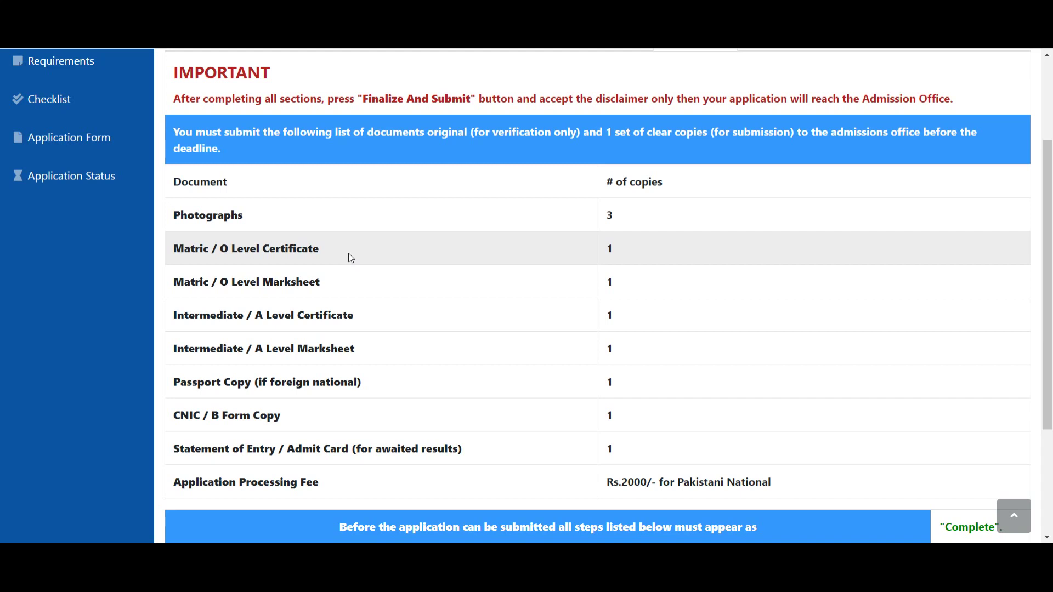
scroll(534, 350, down, 3)
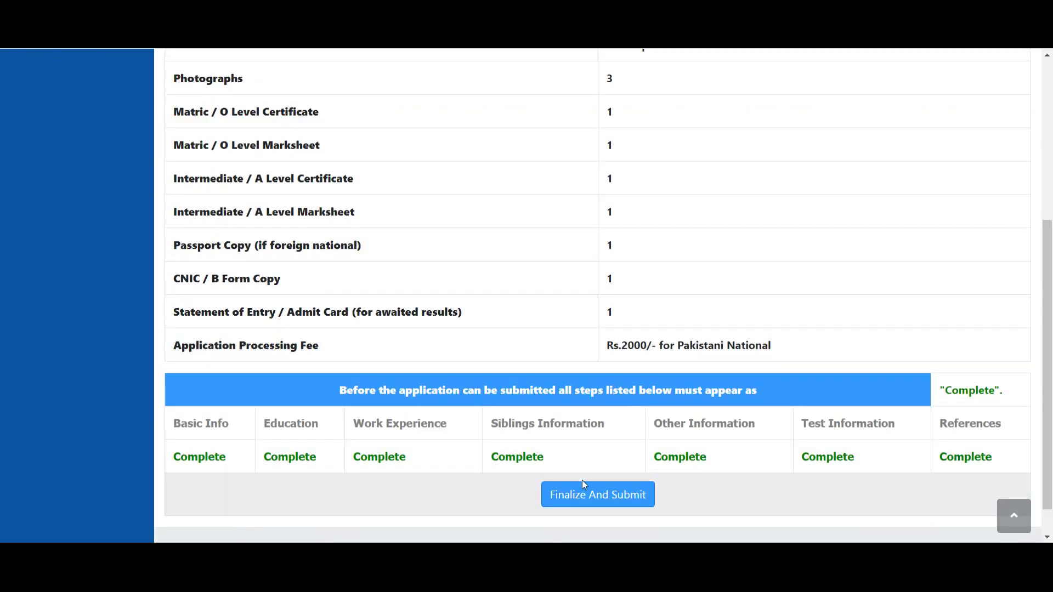
scroll(451, 466, down, 1)
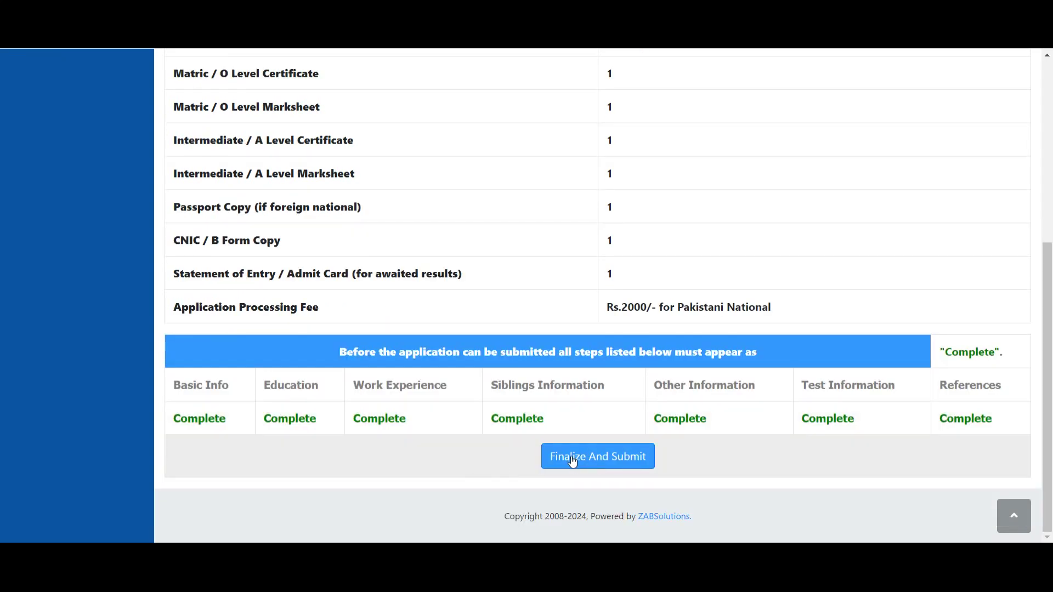
click(612, 462)
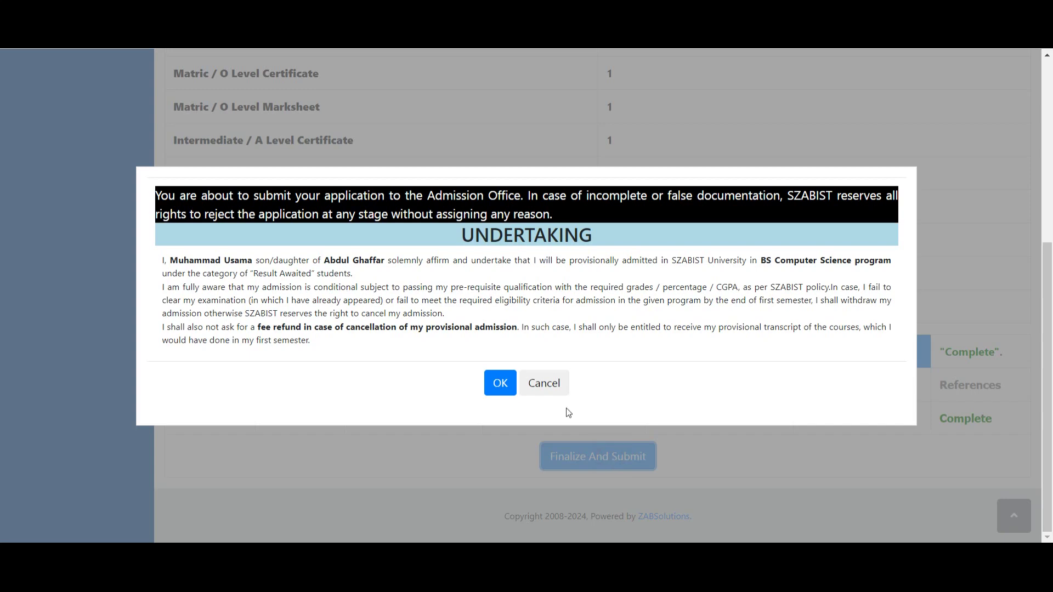
click(499, 386)
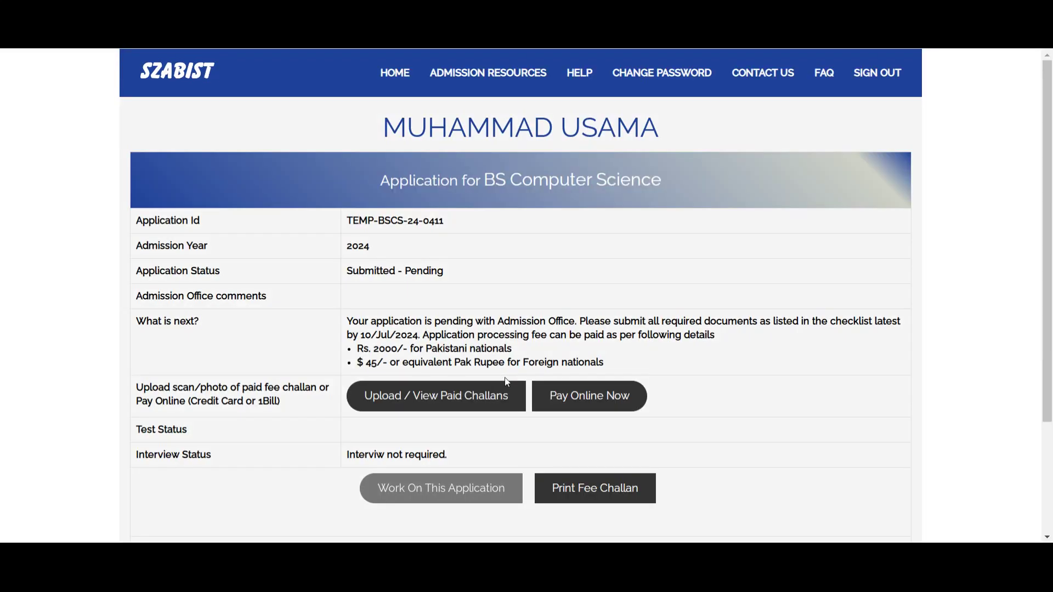
Open the printable fee challan for the BS Computer Science application and dismiss its print dialog
scroll(507, 382, down, 2)
scroll(473, 365, up, 1)
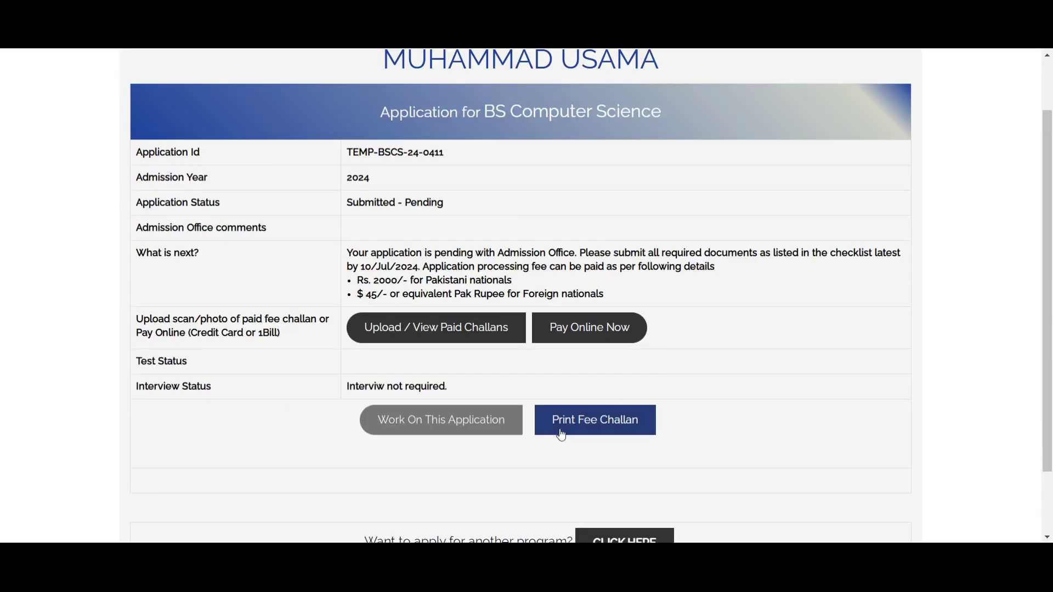
click(594, 424)
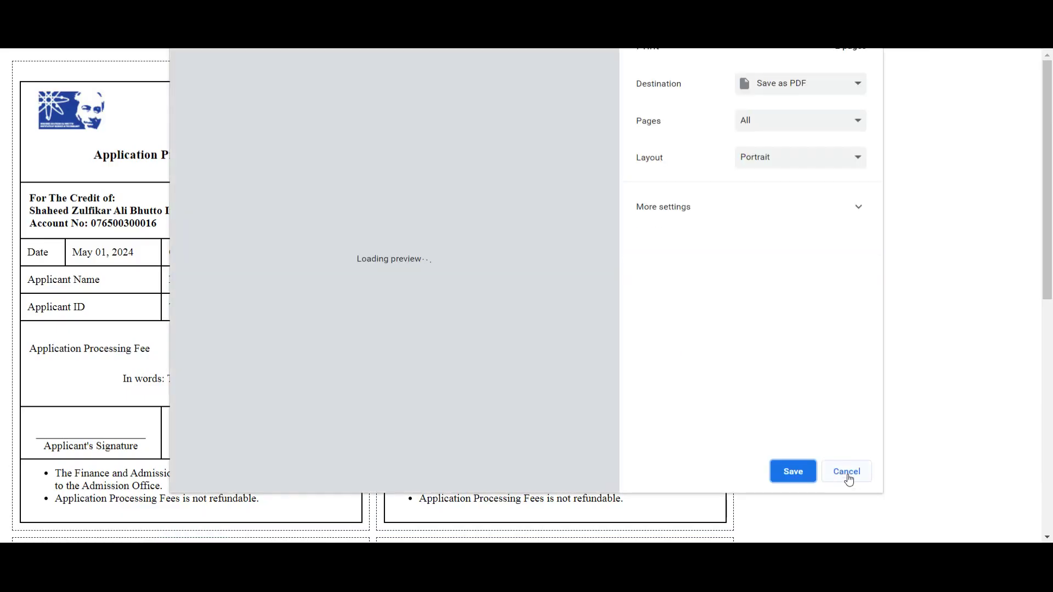
click(847, 472)
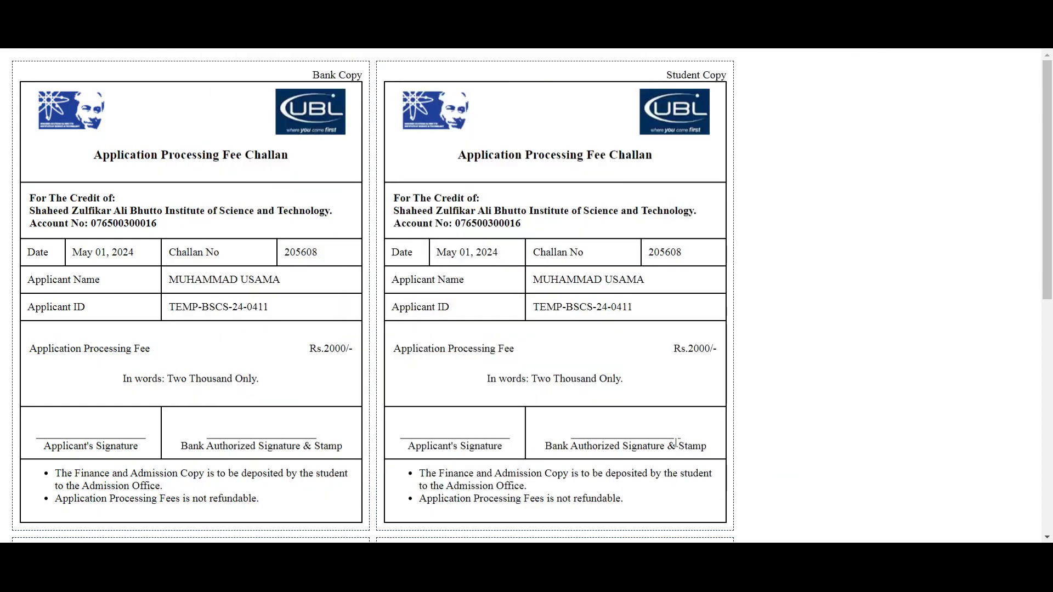
Review the bank, student, finance and admissions copies of the fee challan, and return to the application status page
scroll(530, 324, down, 7)
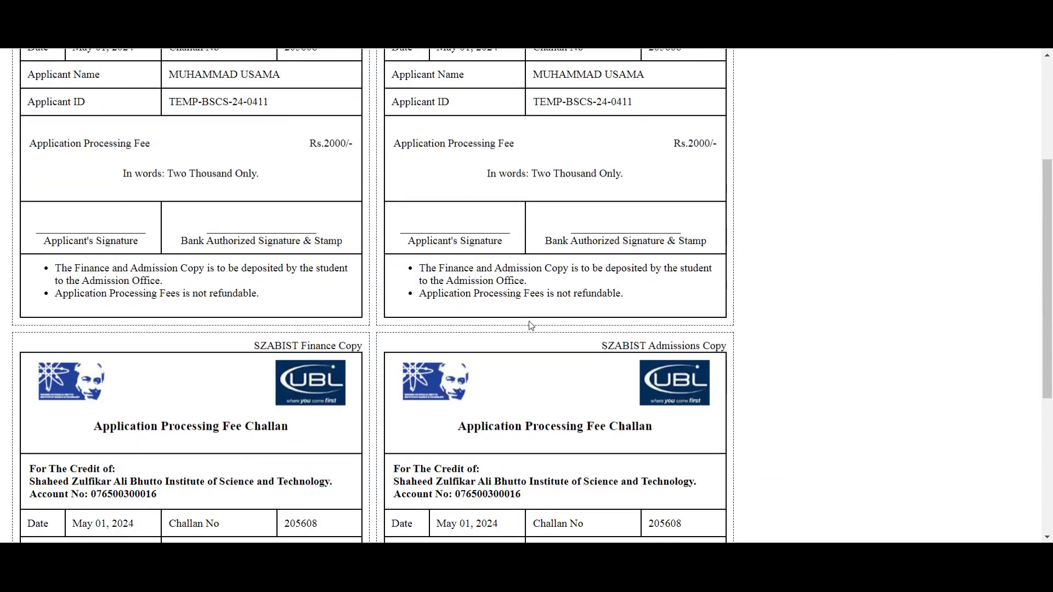
scroll(530, 325, down, 2)
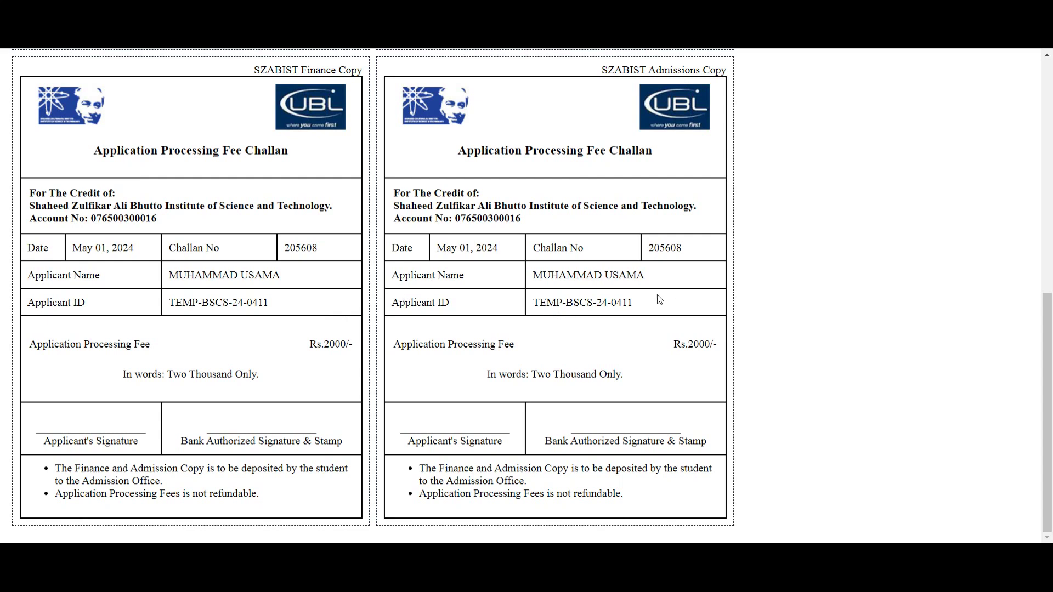
key(alt+Left)
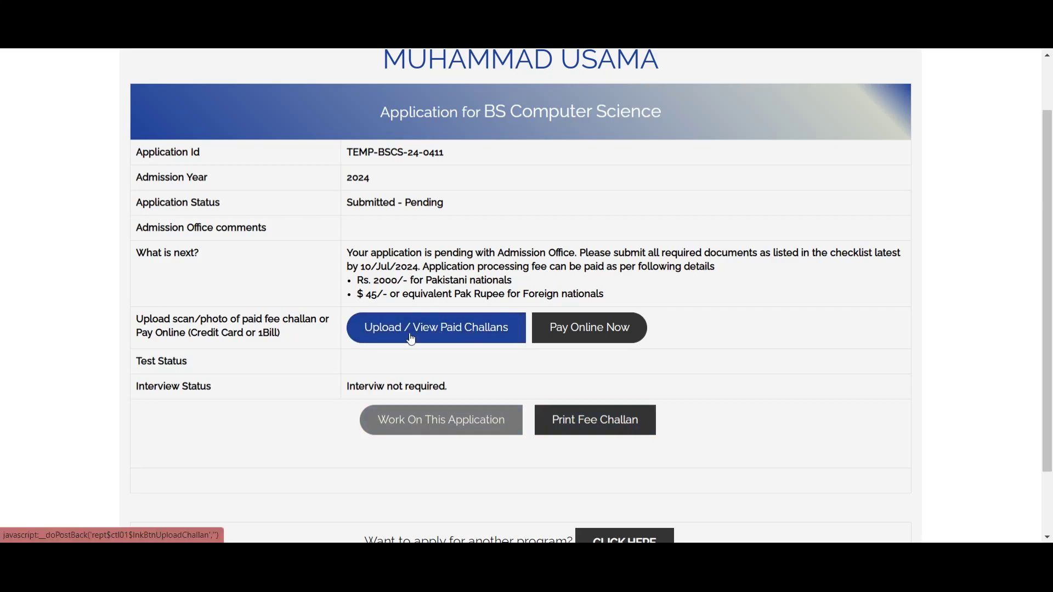